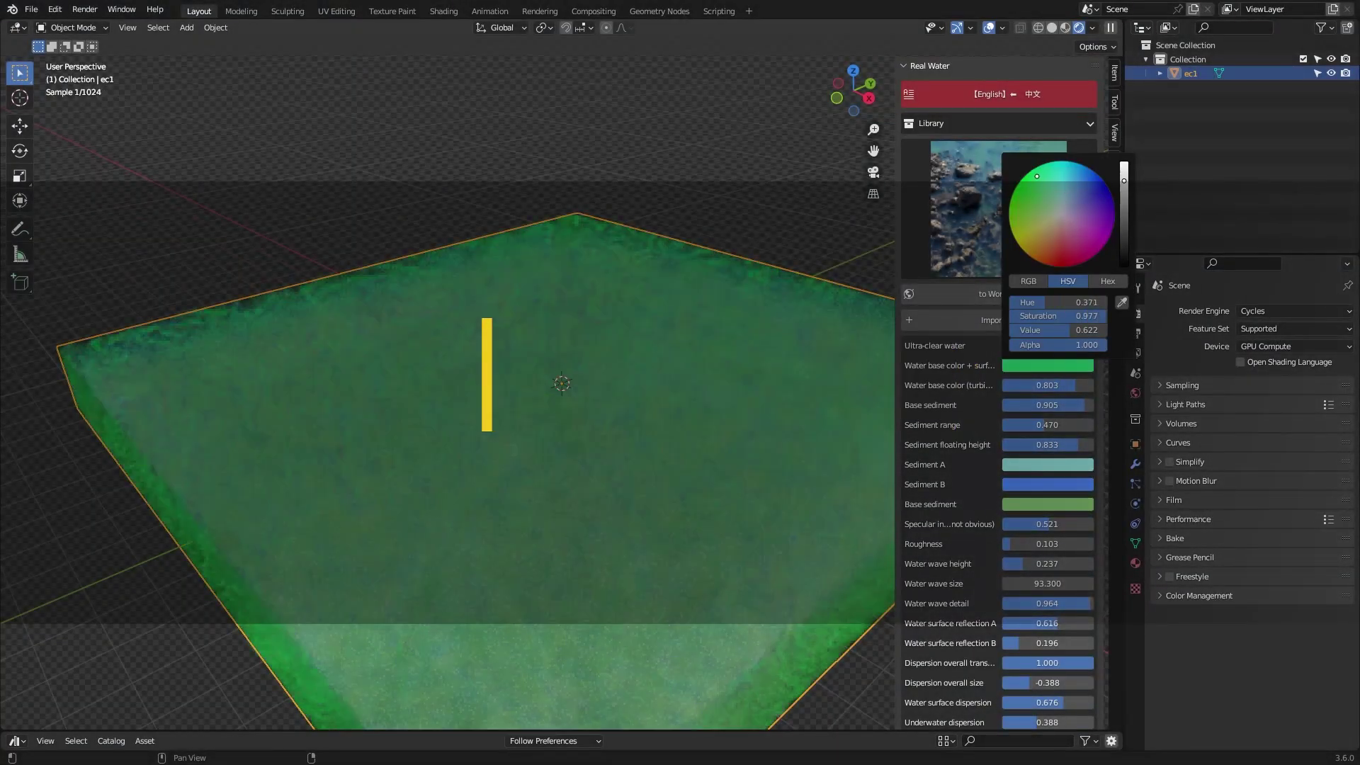
Raise ec1's Ultra-clear water slider and orbit to a lower, closer view of the water.
left_click_drag(1013, 346, 1078, 345)
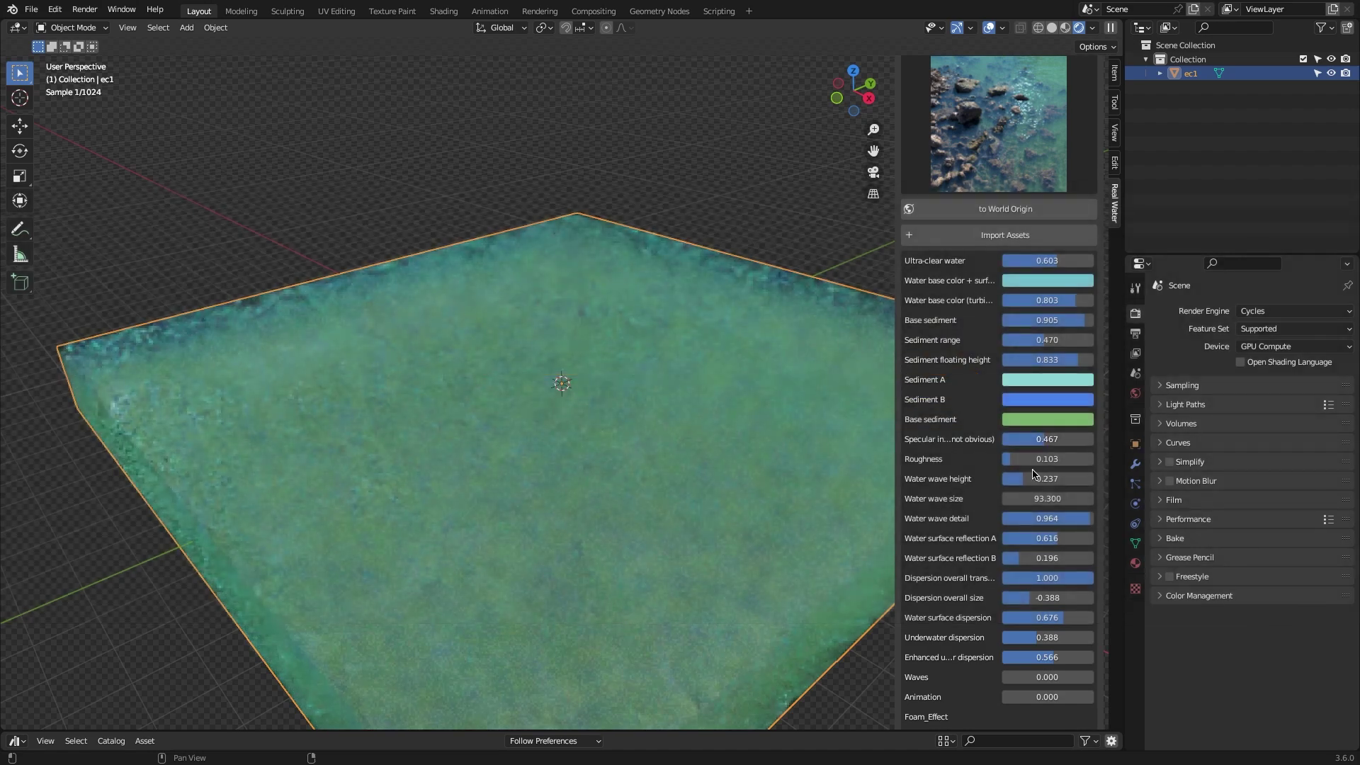
middle_click_drag(762, 464, 741, 430)
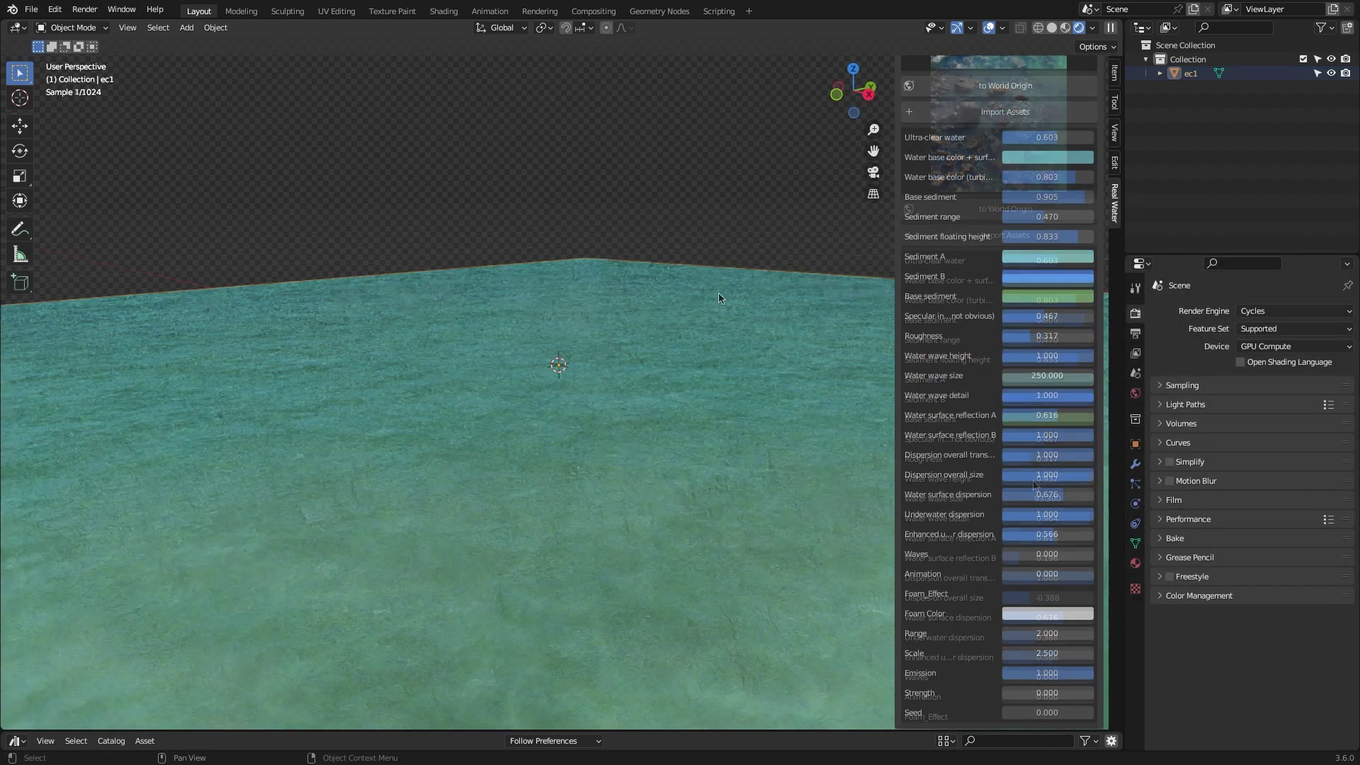
scroll(718, 291, "down", 10)
Delete ec1, enlarge the asset library, add ocean_s_t_4 and apply the Water_04 preset.
key("x")
left_click(616, 379)
left_click_drag(358, 732, 358, 461)
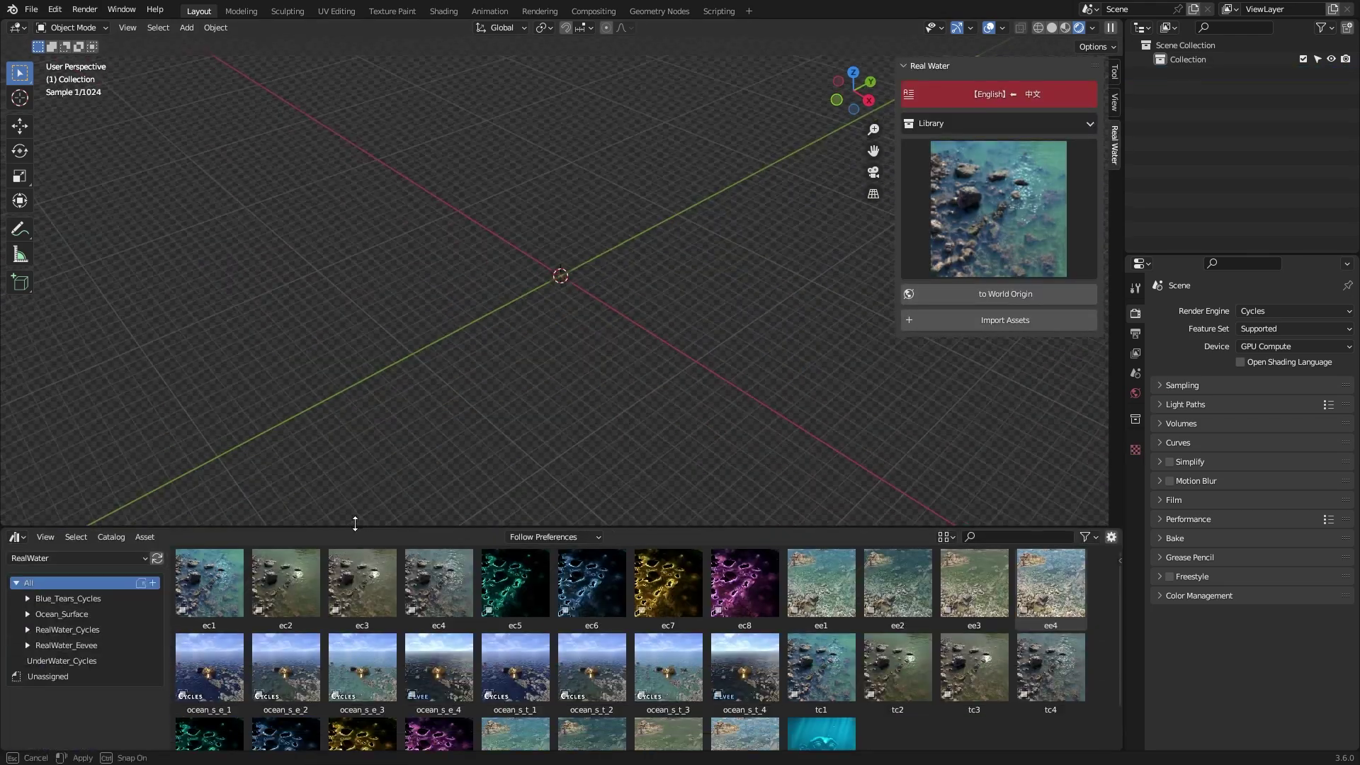
left_click_drag(209, 559, 764, 573)
left_click_drag(745, 624, 565, 297)
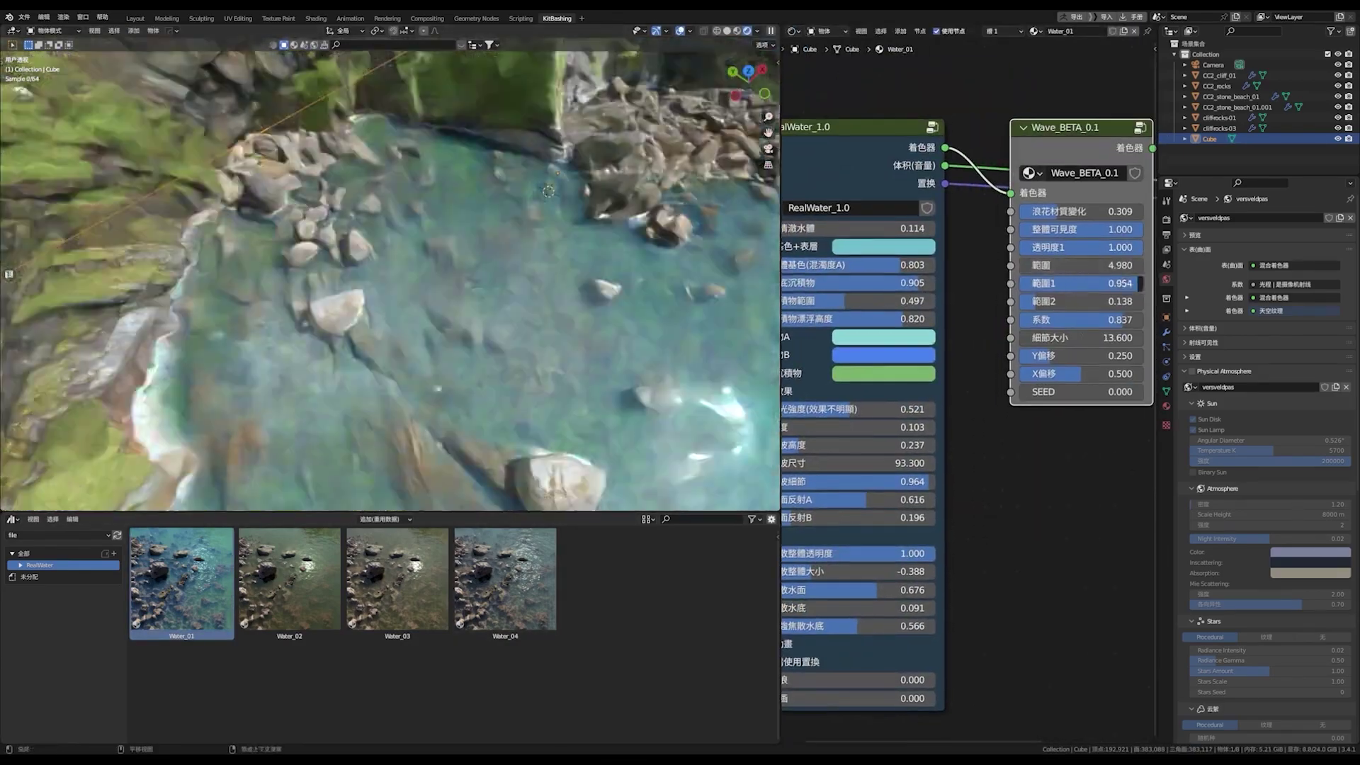
left_click_drag(506, 578, 534, 326)
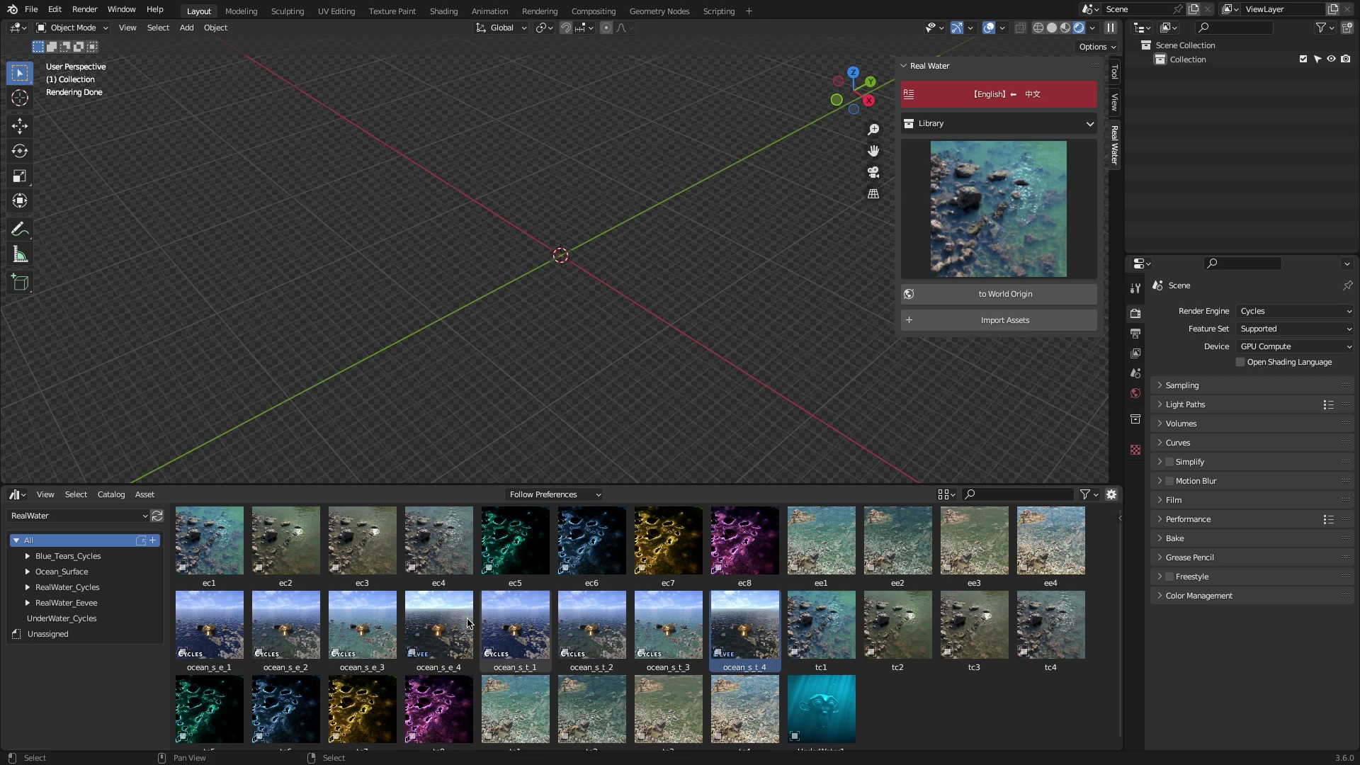
Try the ocean_s_t_3 and ocean_s_e_3 presets, then remove both from the scene.
left_click_drag(606, 486, 571, 300)
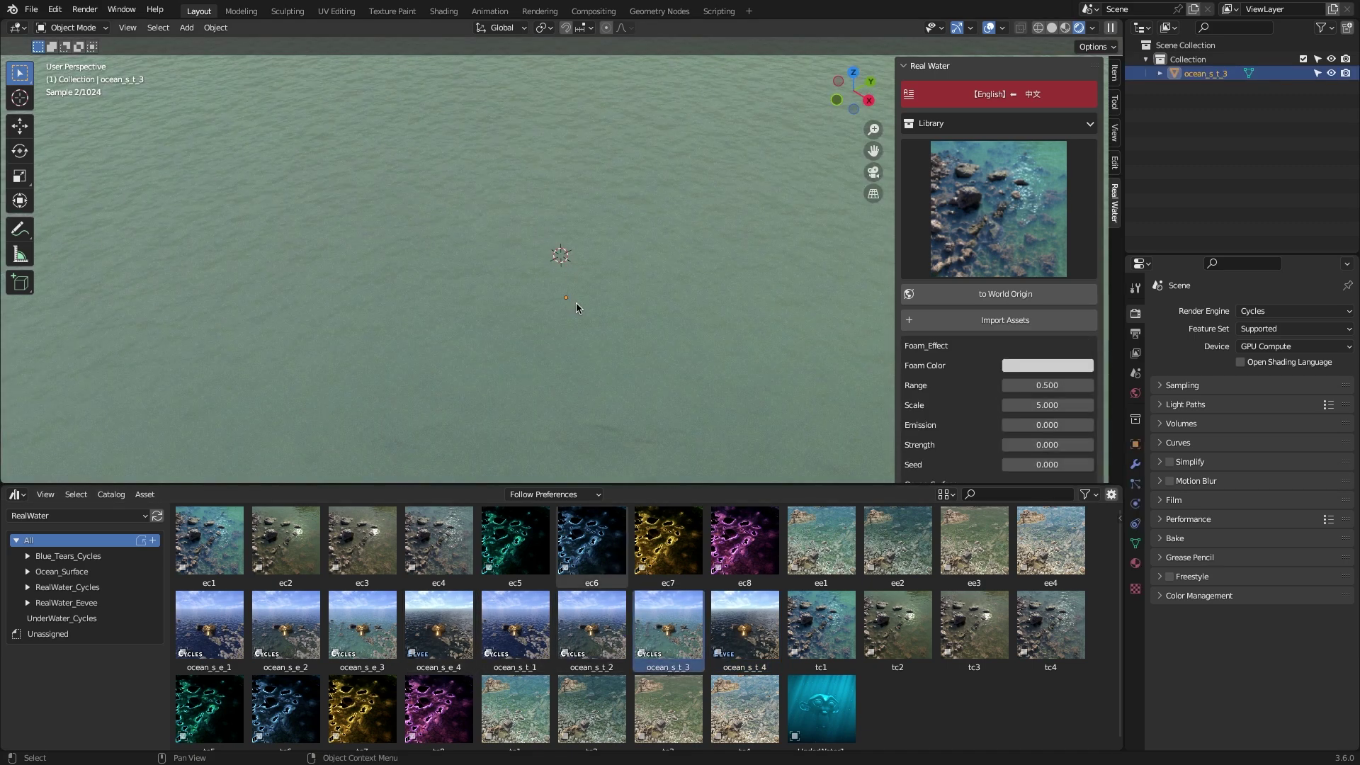
key("ctrl+z")
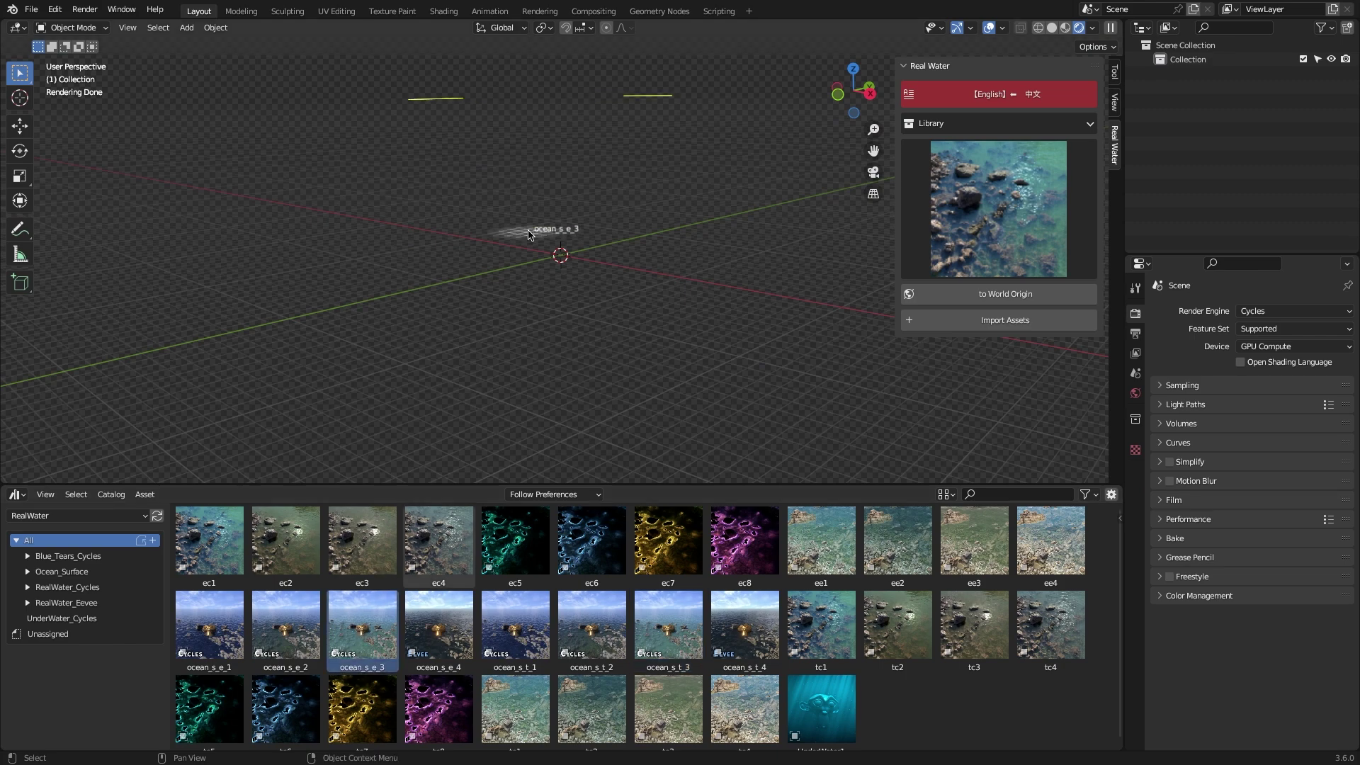
left_click_drag(529, 234, 528, 229)
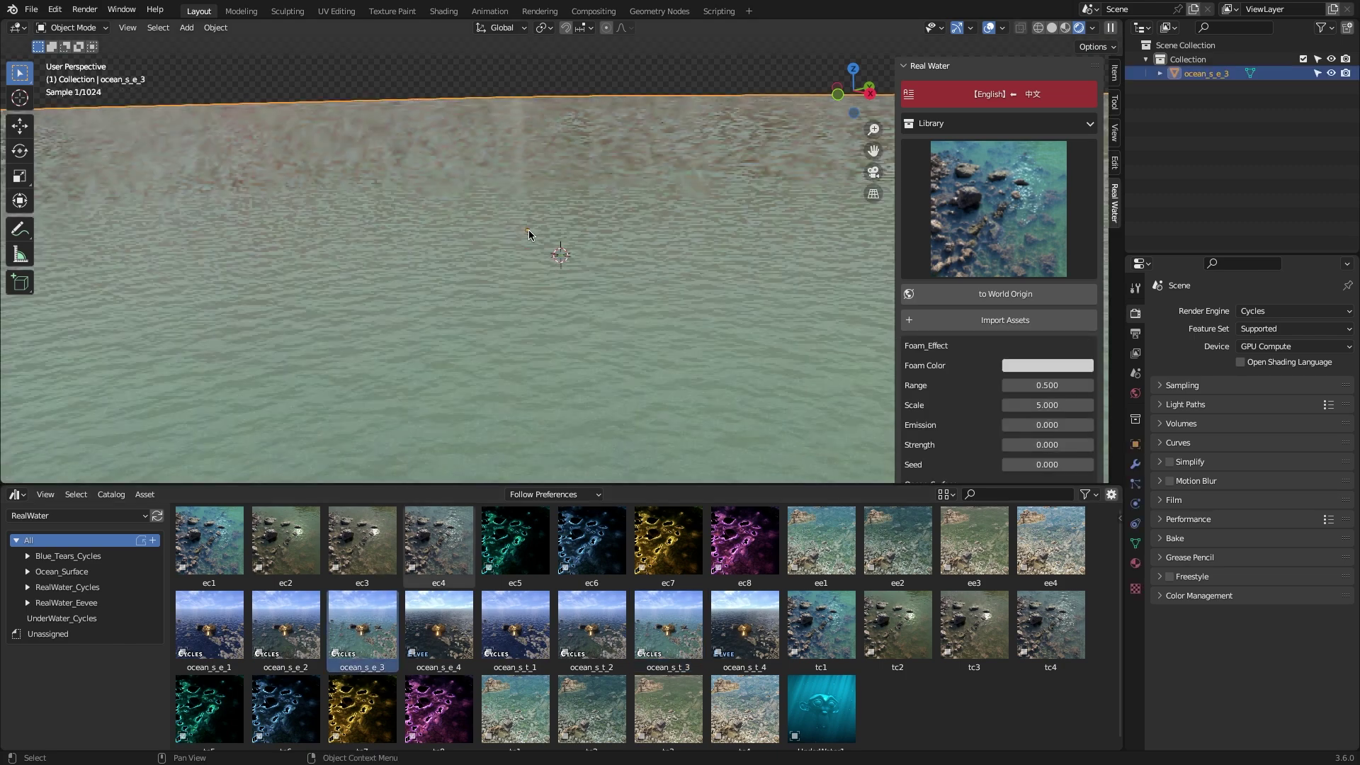
key("x")
left_click(546, 232)
Add the UnderWater1 water volume and place a monkey head inside it.
left_click_drag(821, 708, 574, 338)
key("shift+a")
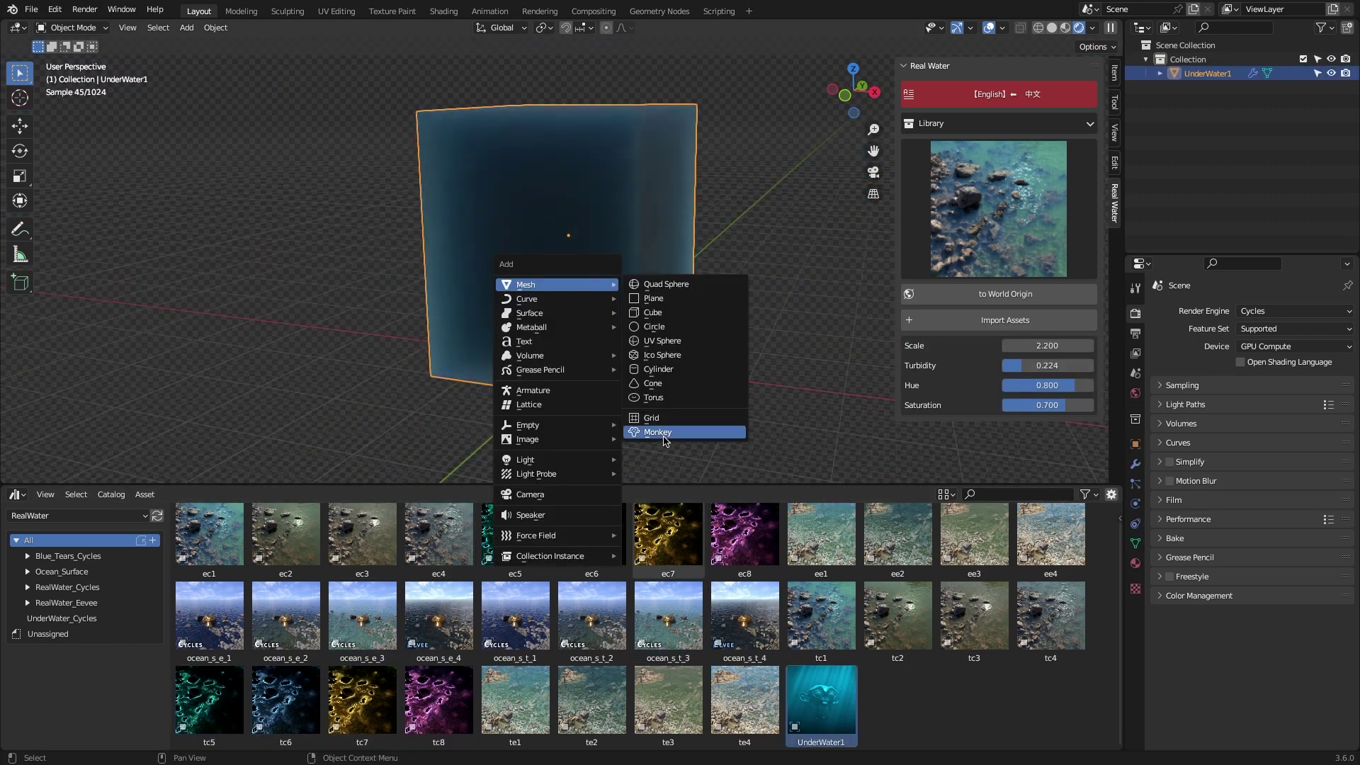
left_click(662, 428)
middle_click_drag(662, 428, 643, 243)
key("g")
left_click(783, 200)
Select UnderWater1 and adjust its turbidity and saturation in the Real Water panel.
left_click(683, 152)
scroll(701, 232, "up", 5)
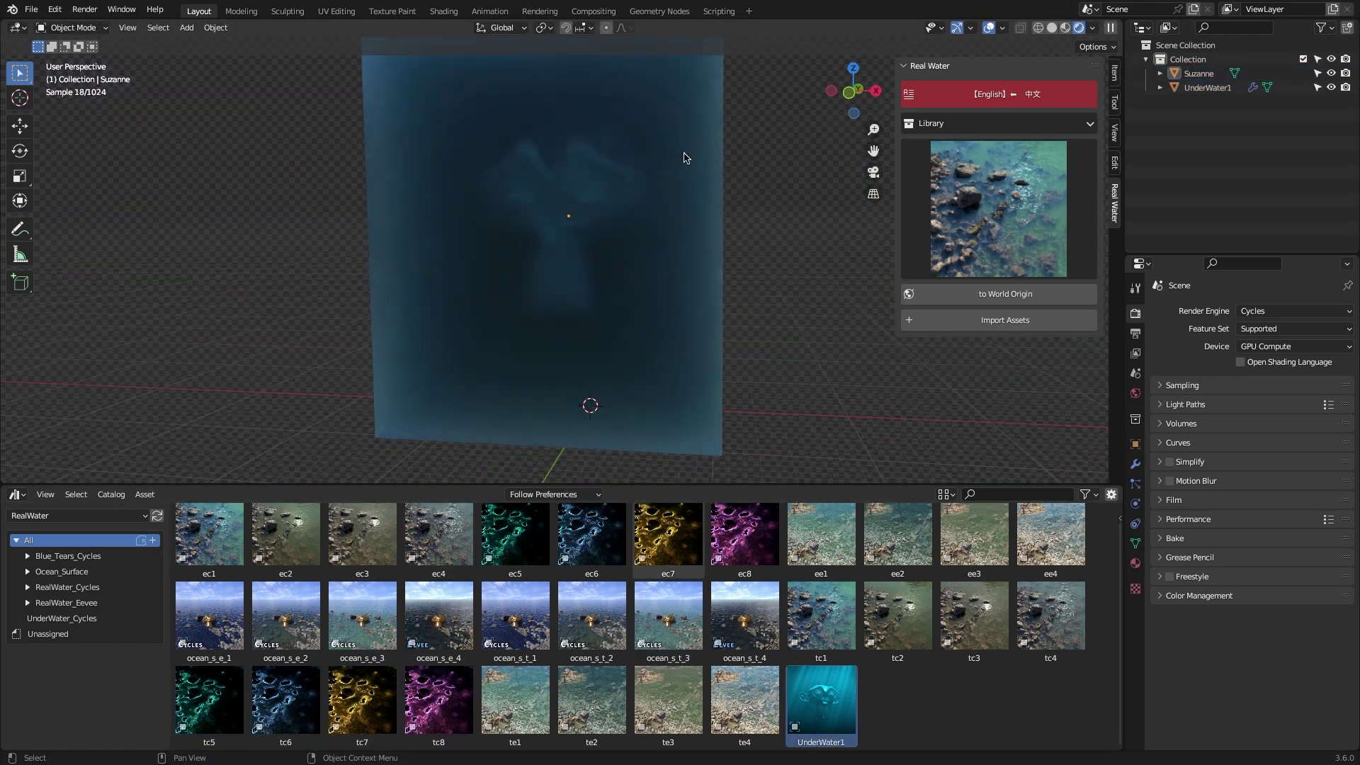
scroll(702, 232, "down", 4)
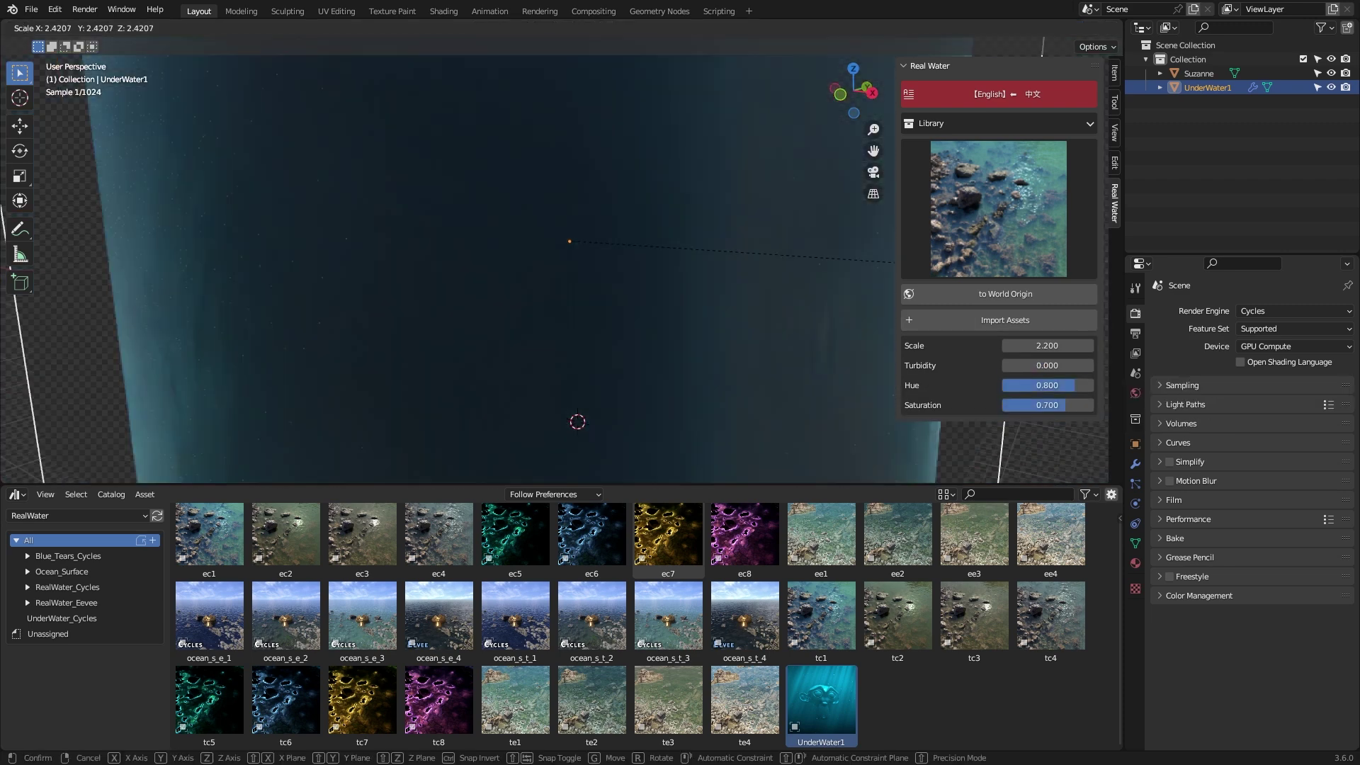
middle_click_drag(701, 232, 665, 279)
scroll(767, 335, "down", 3)
left_click(767, 335)
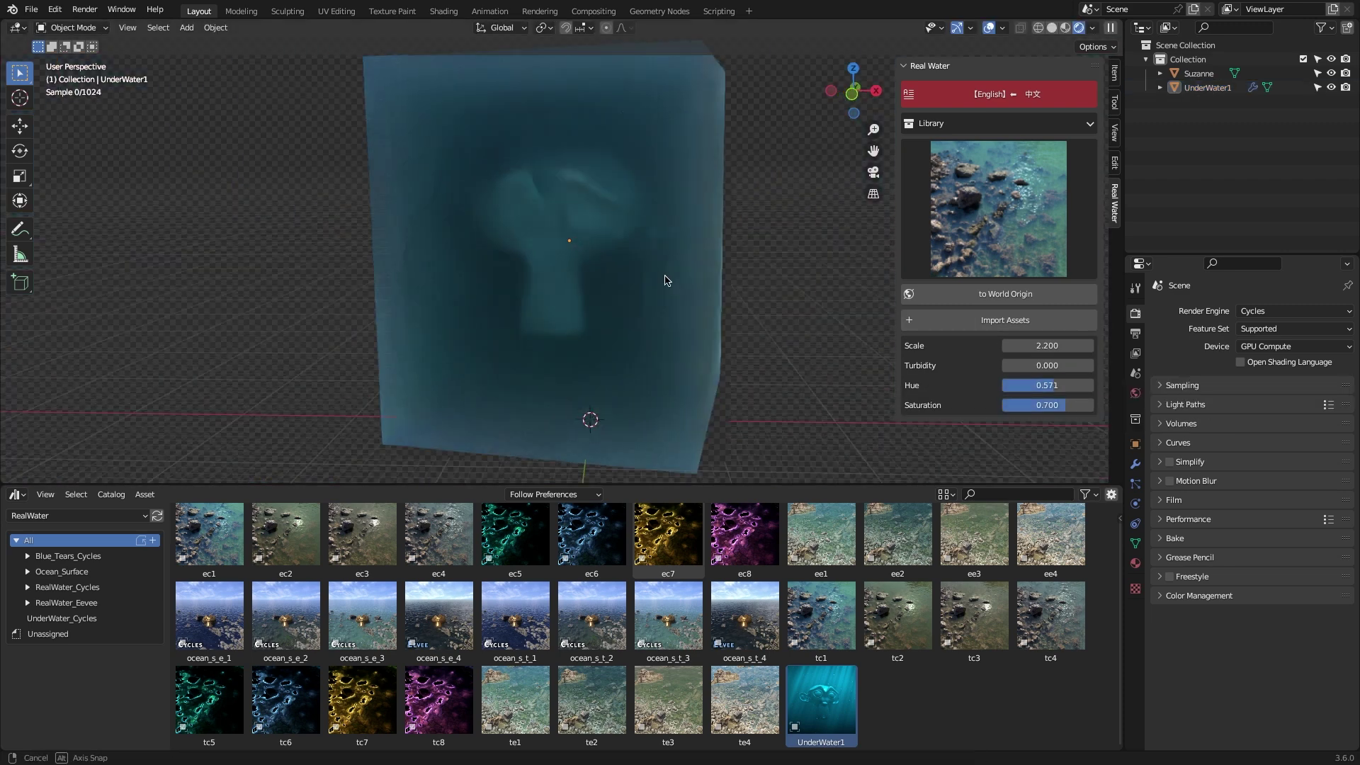
left_click(739, 312)
scroll(739, 312, "up", 3)
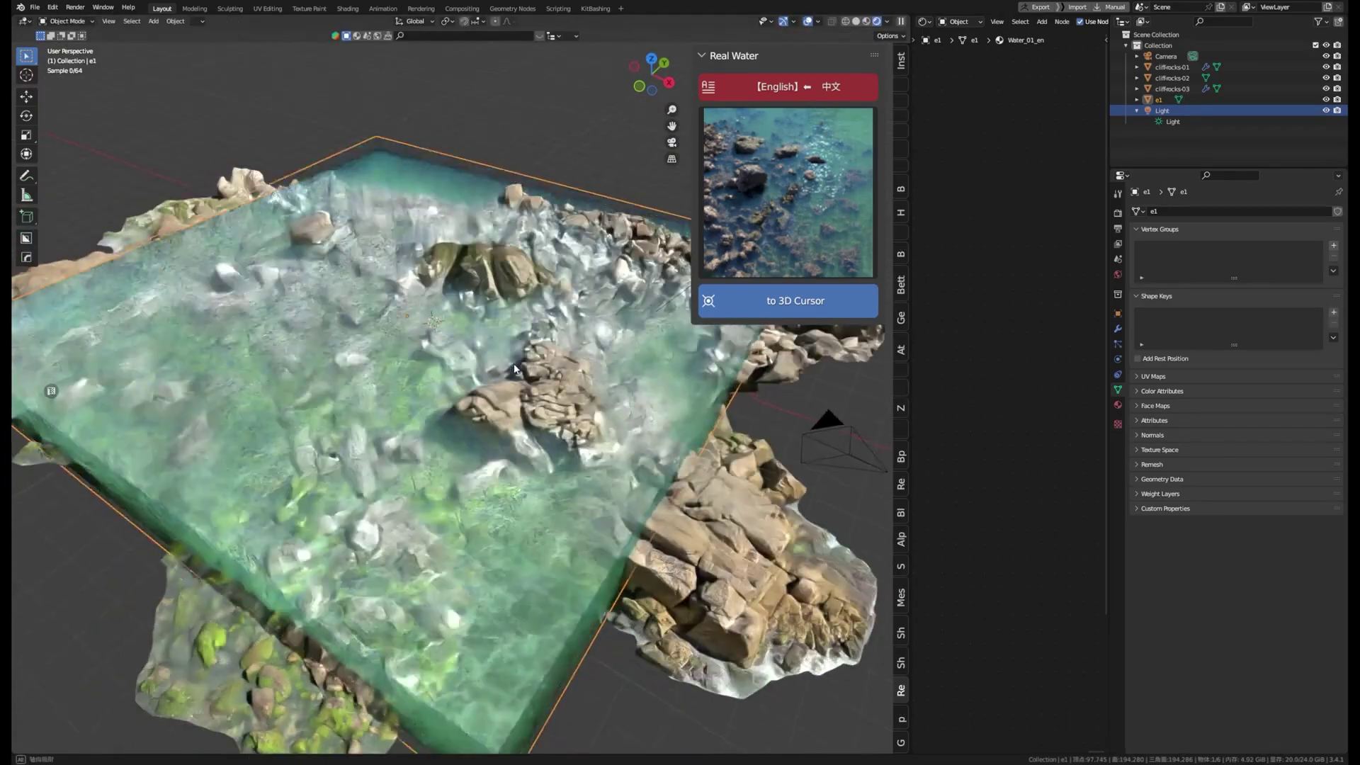
Switch Cycles to the Experimental feature set and add a Subdivision modifier to the water.
left_click(1118, 214)
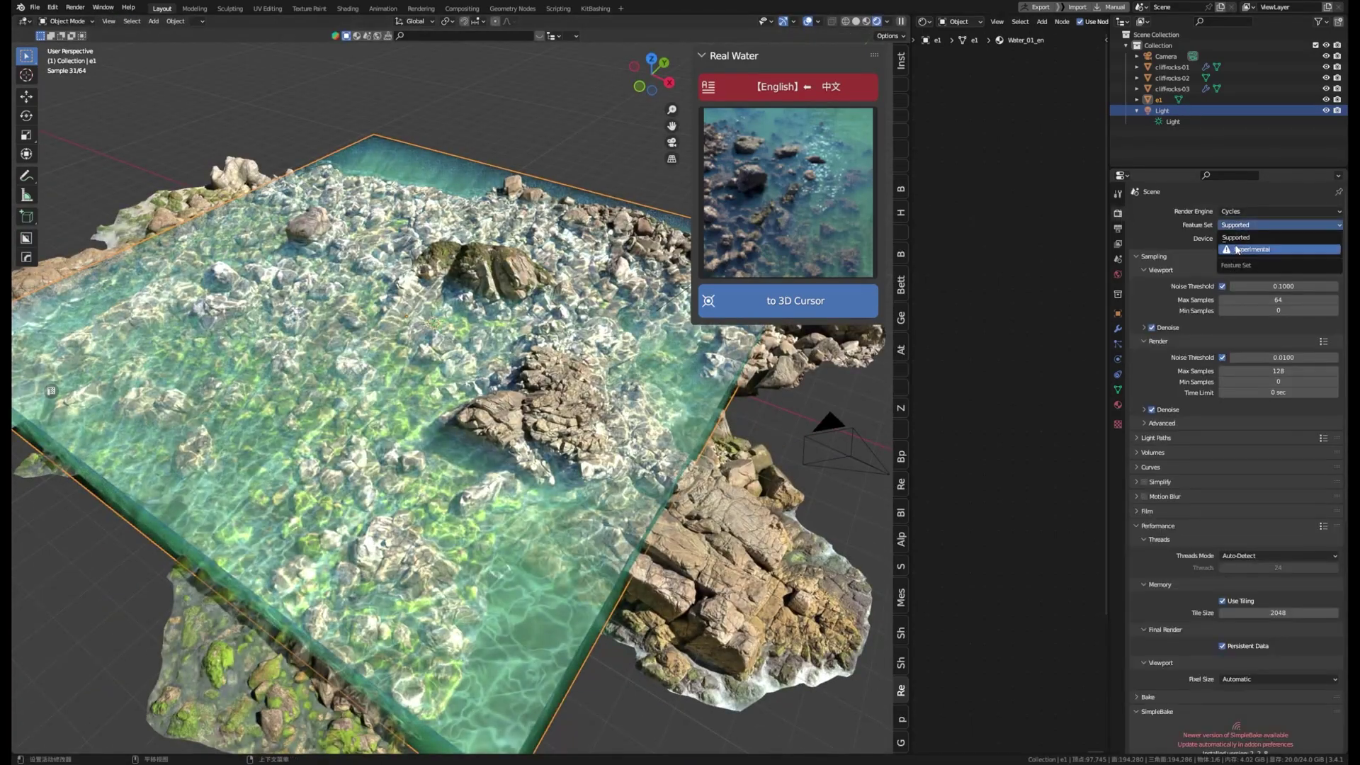
left_click(1247, 250)
left_click(1118, 328)
left_click(1236, 221)
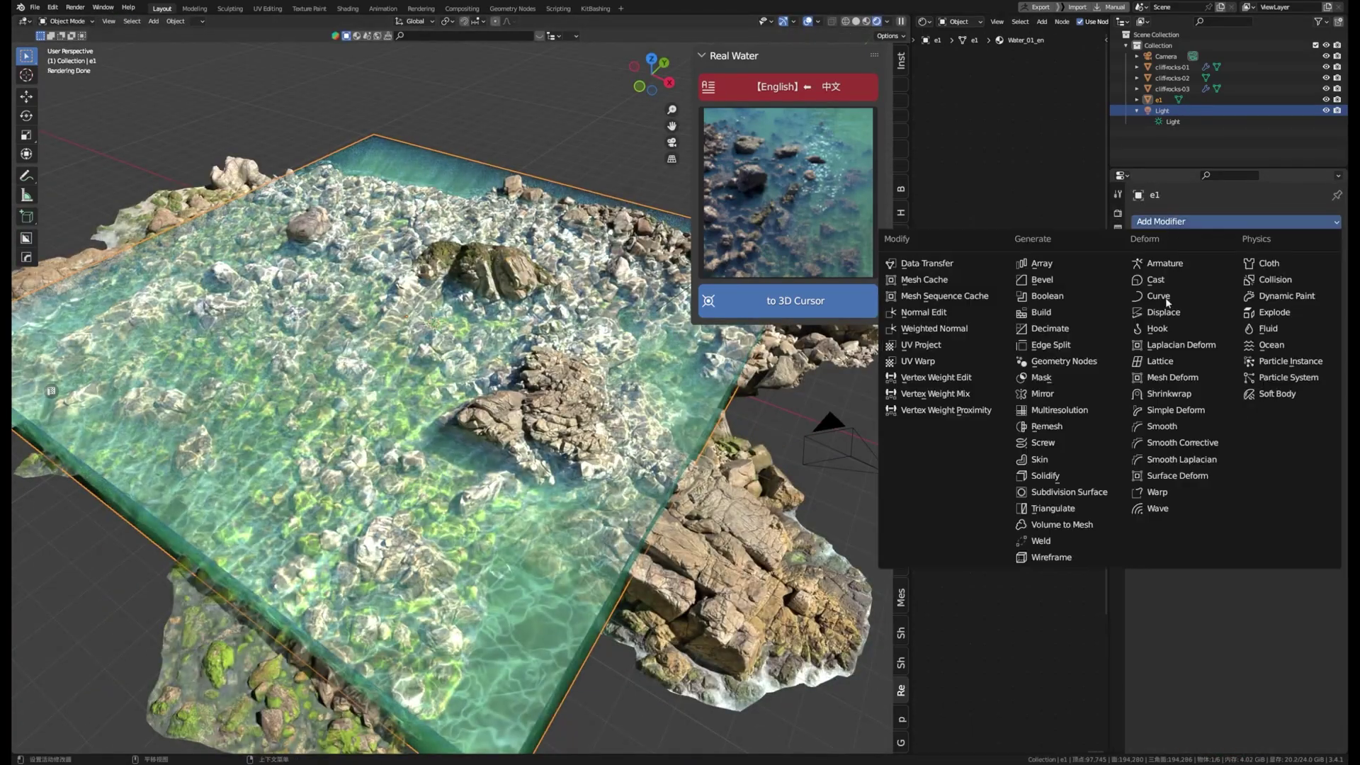
left_click(1041, 489)
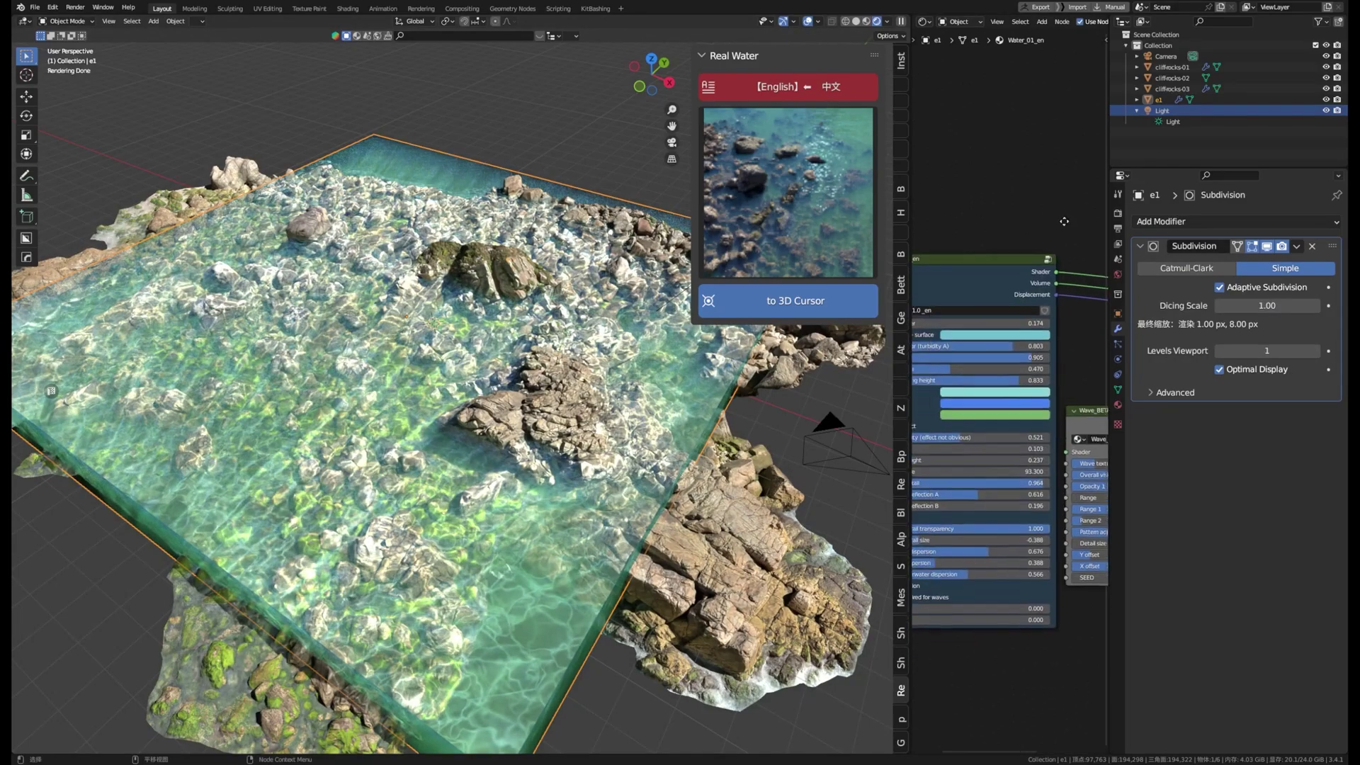
Widen the node editor and pick the modular Circular (A) asset in Aquatiq's Spawn Asset options.
middle_click_drag(1064, 221, 921, 354)
scroll(921, 354, "up", 3)
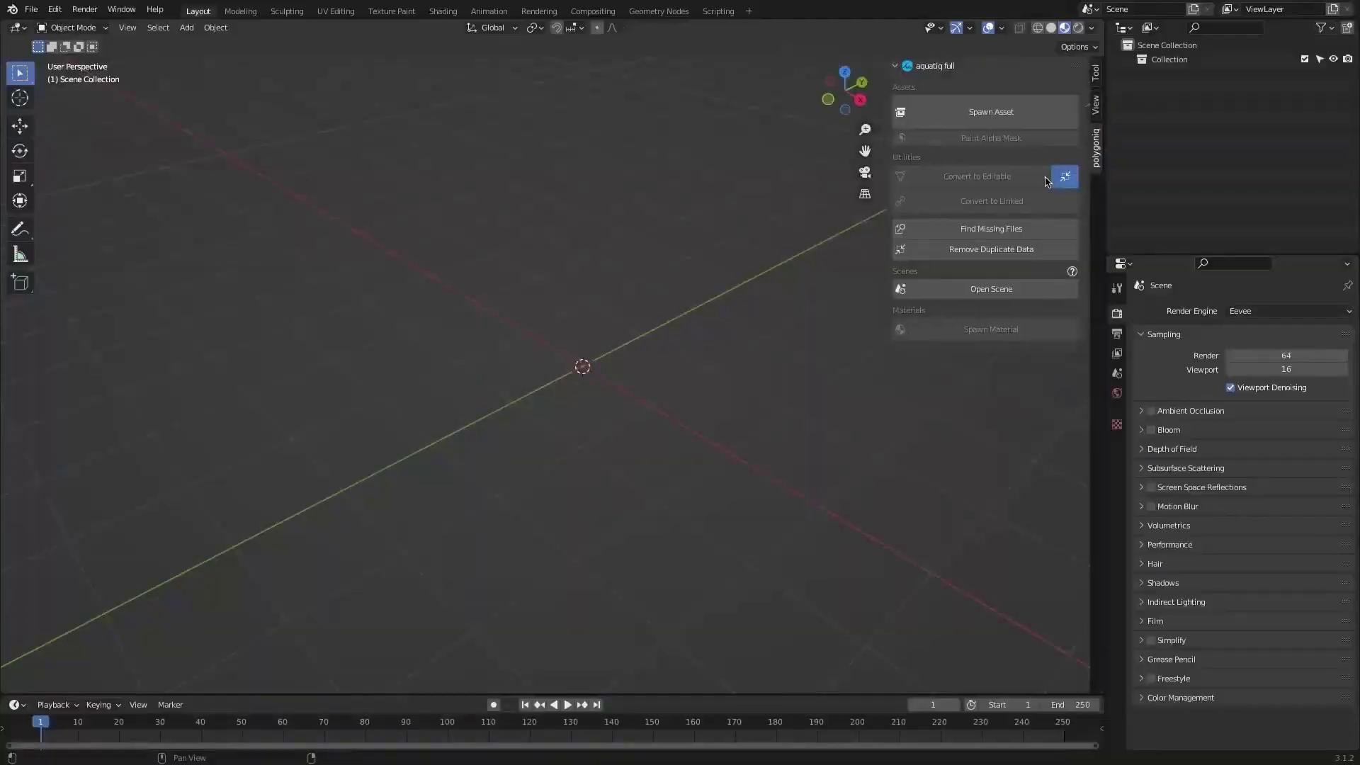
left_click(1035, 116)
left_click(994, 209)
left_click(999, 184)
left_click(999, 226)
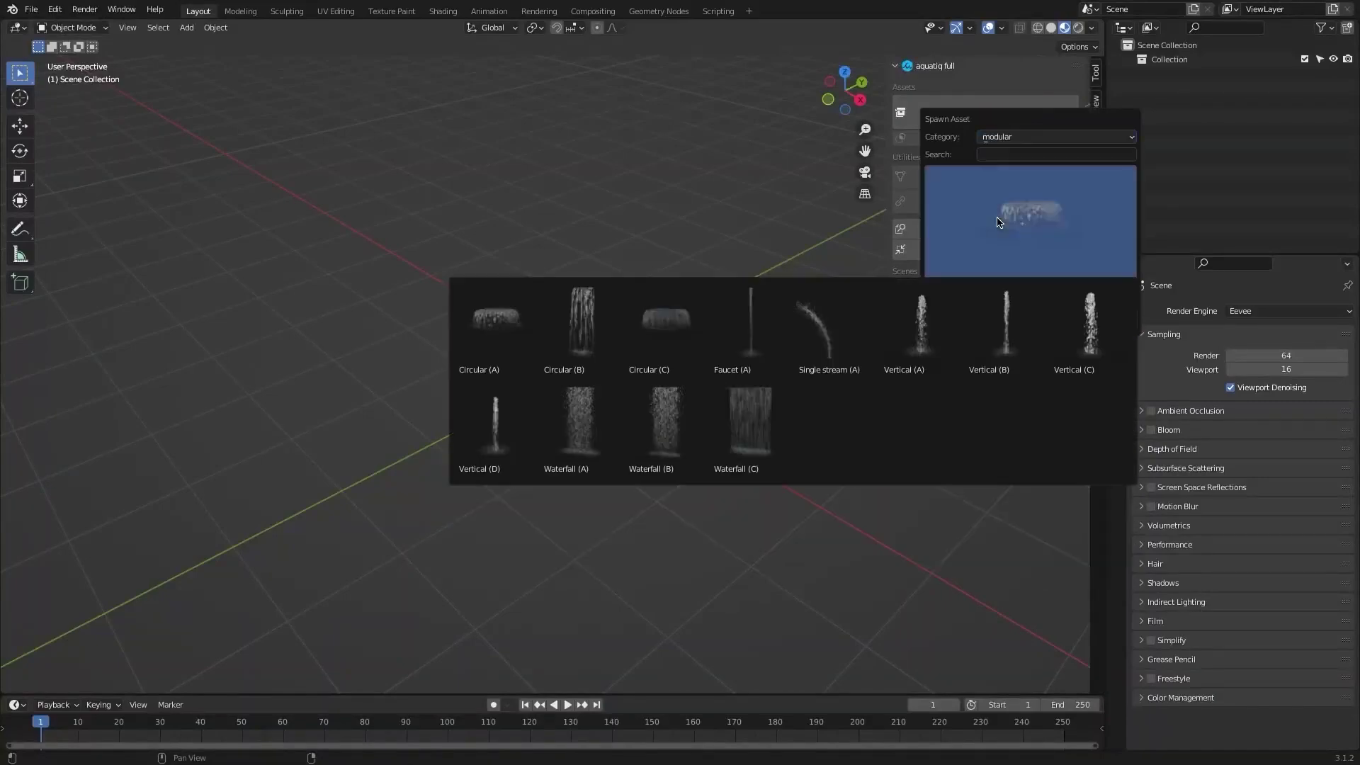
Spawn Circular (A), view its animated effect in Solid shading and play the animation.
left_click(1040, 325)
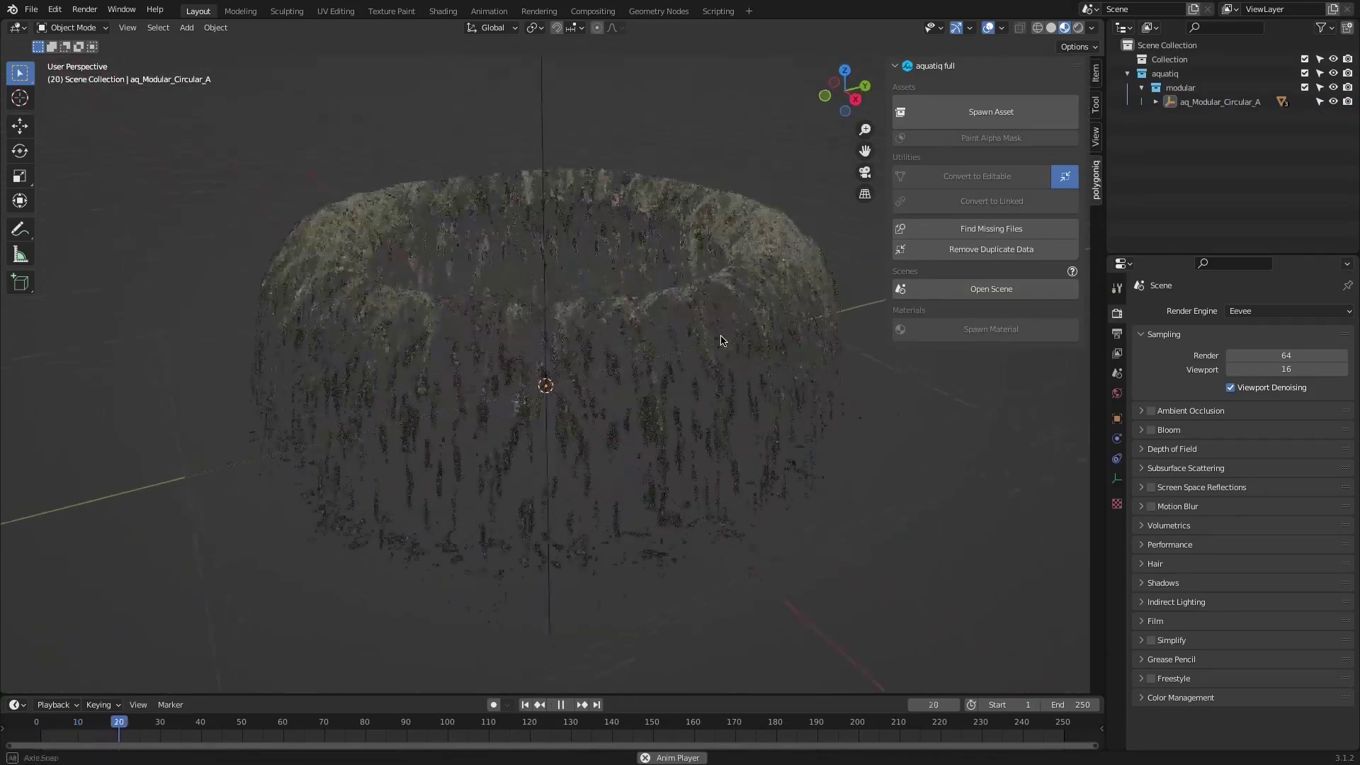
middle_click_drag(738, 361, 749, 360)
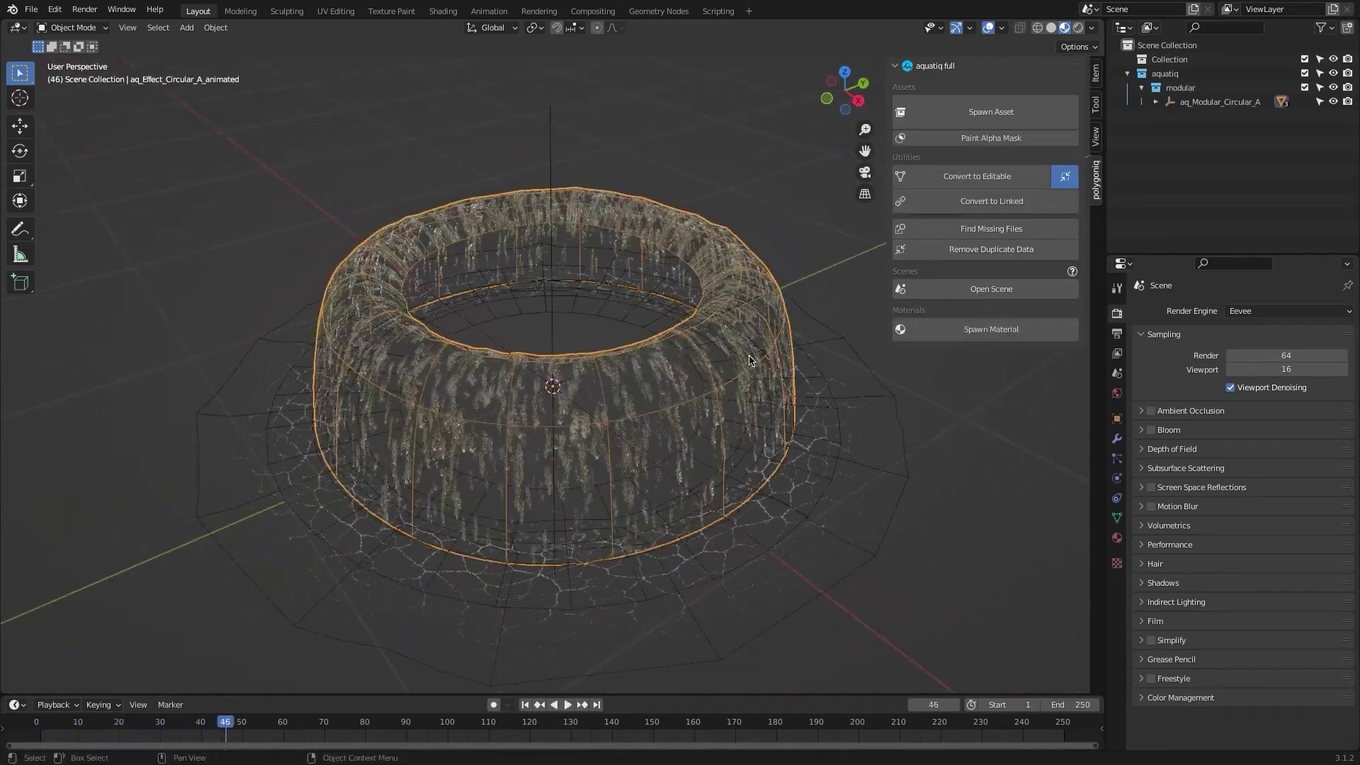
left_click(1051, 27)
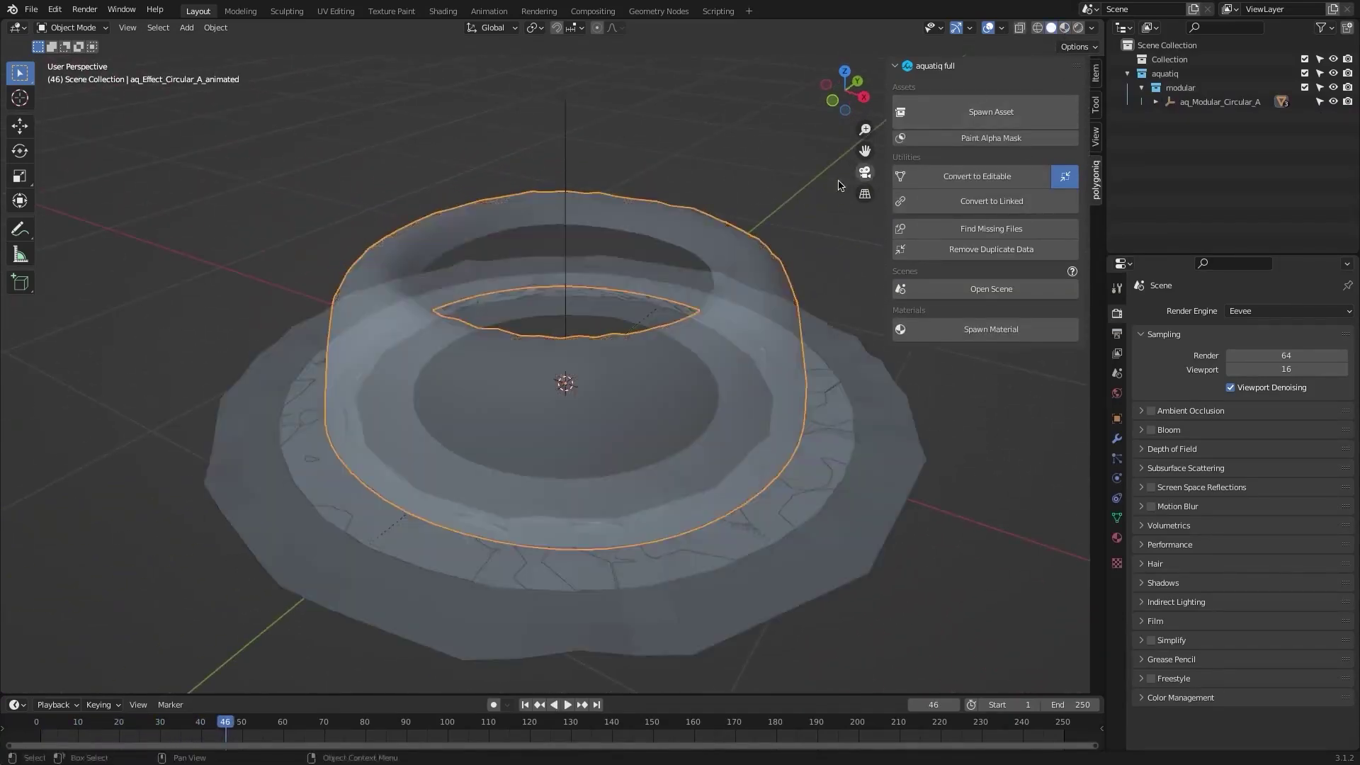
middle_click_drag(708, 213, 734, 219)
key("space")
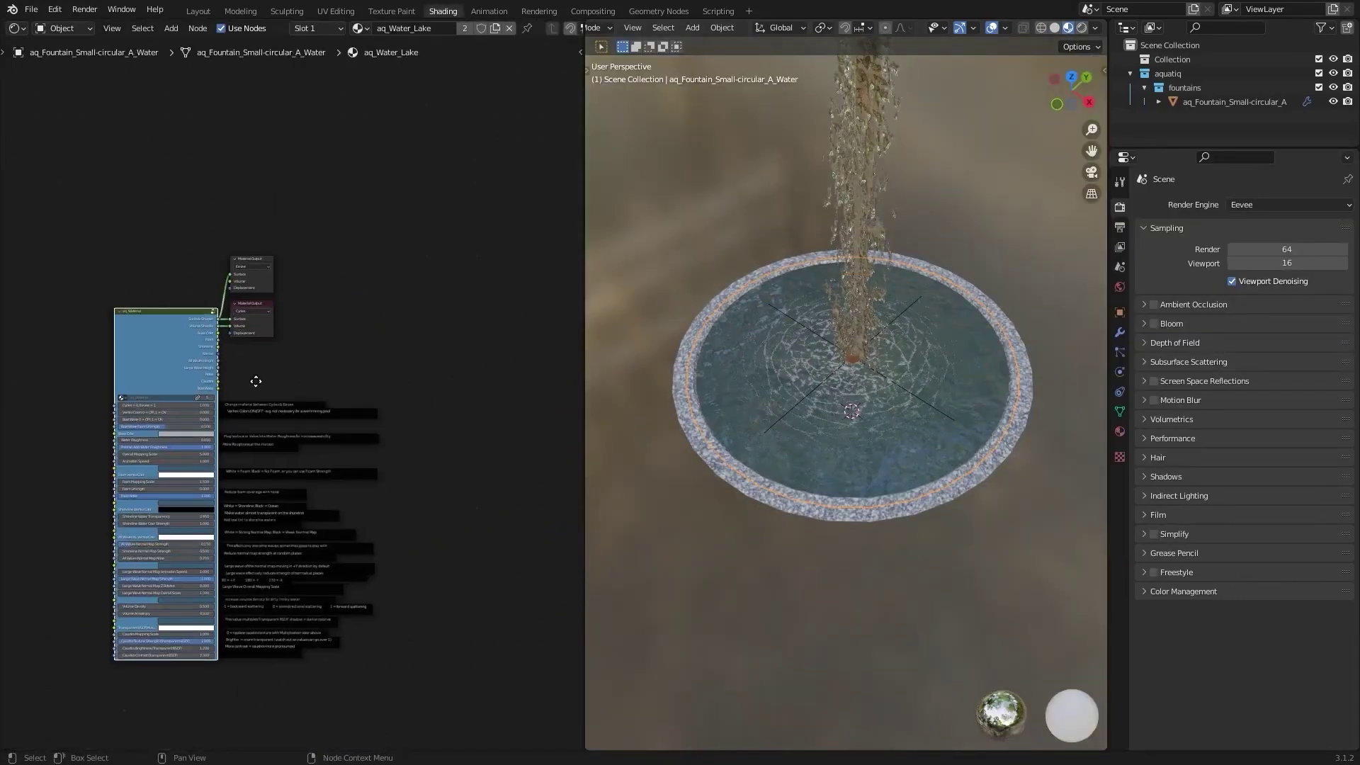
Inspect the water's base colour and orbit to see the whole pool.
scroll(291, 301, "up", 6)
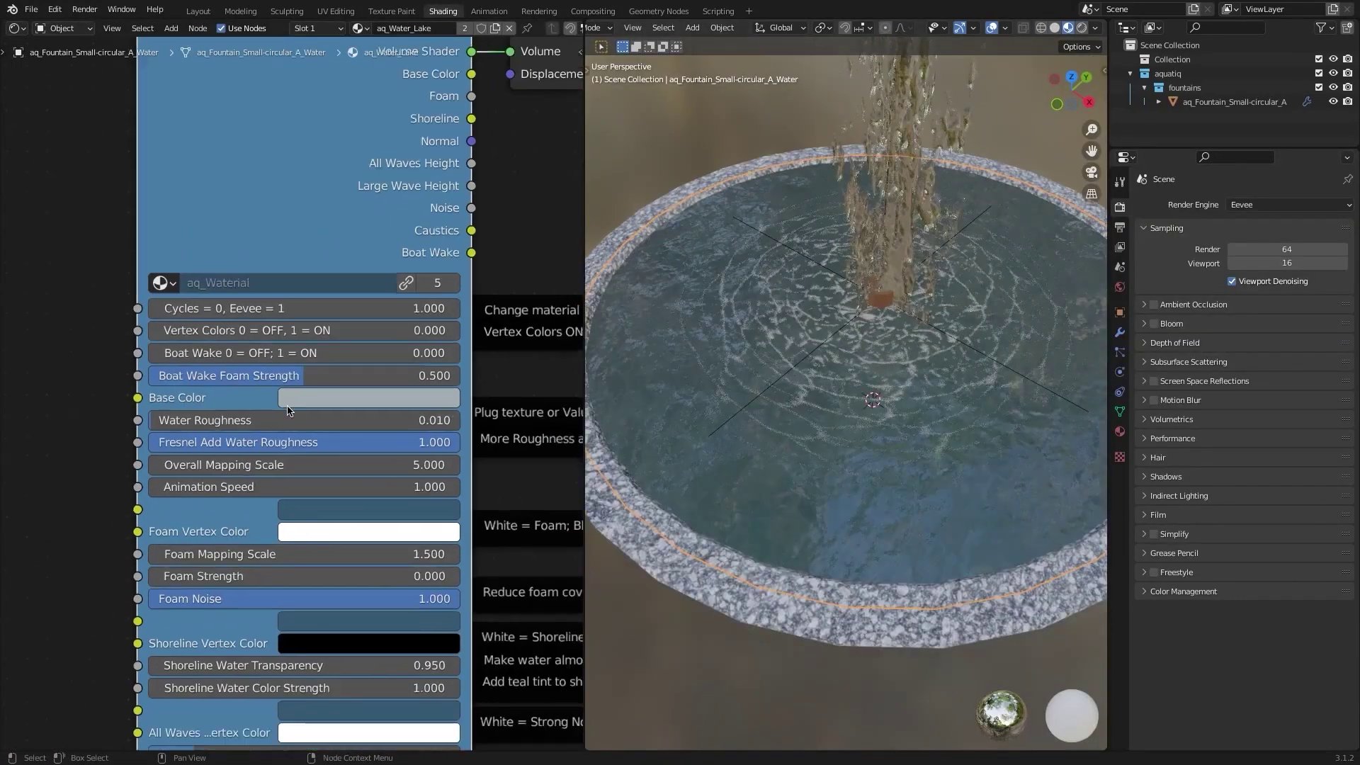
left_click(340, 342)
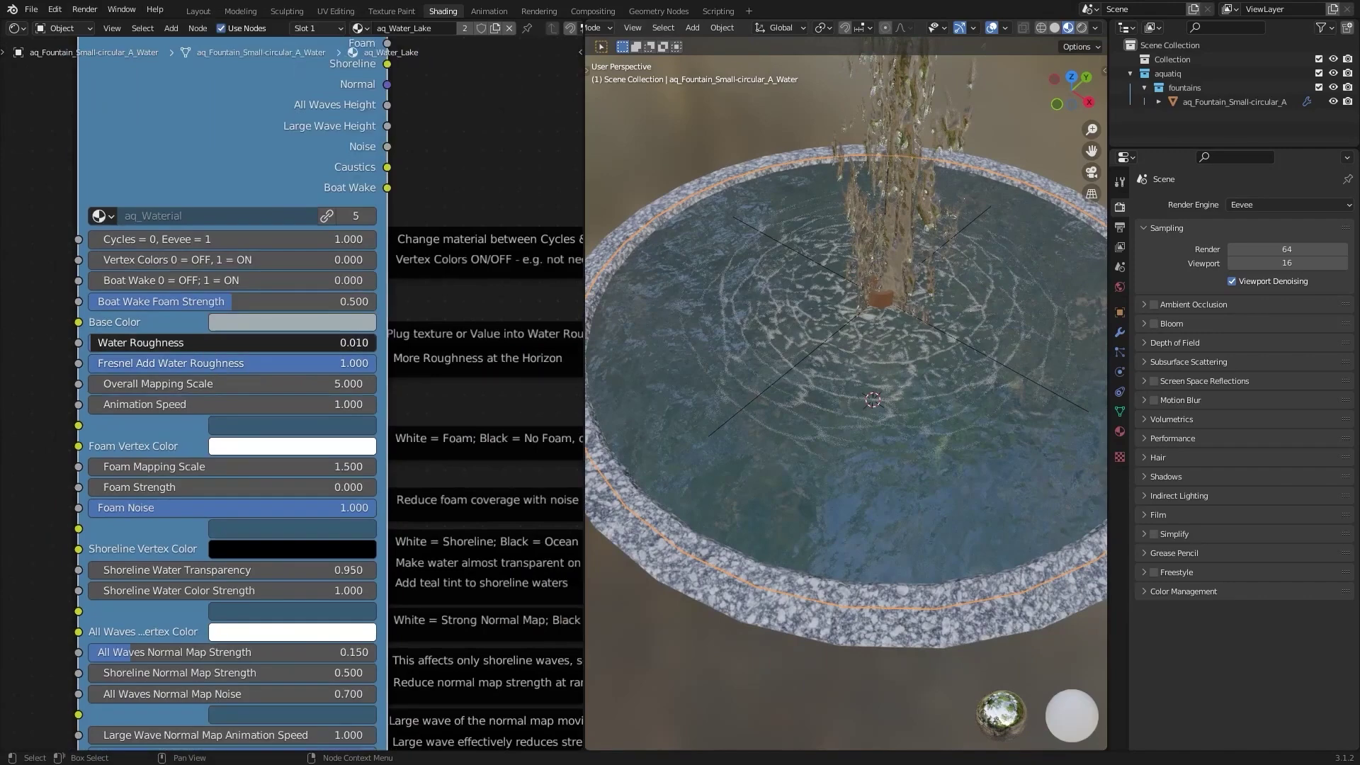
scroll(274, 205, "down", 5)
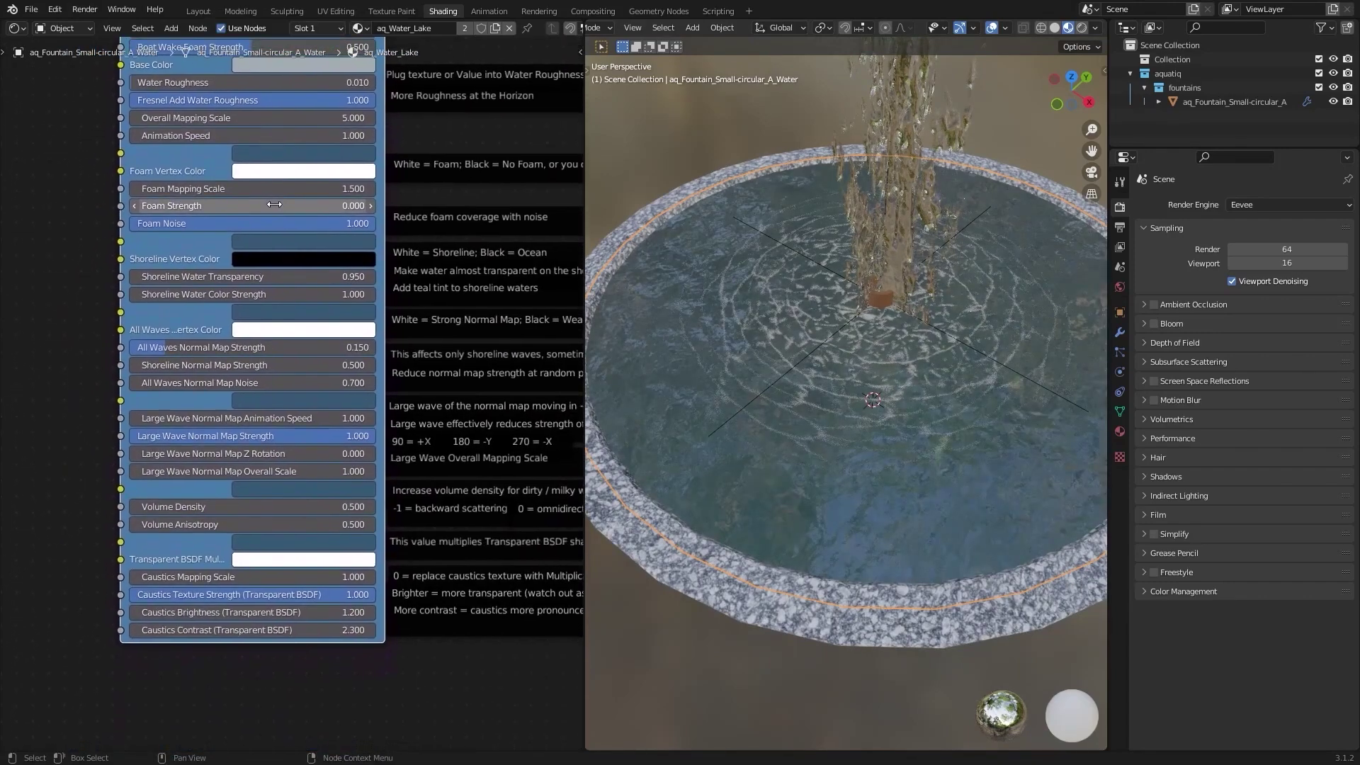
scroll(274, 205, "down", 5)
middle_click_drag(893, 368, 916, 370)
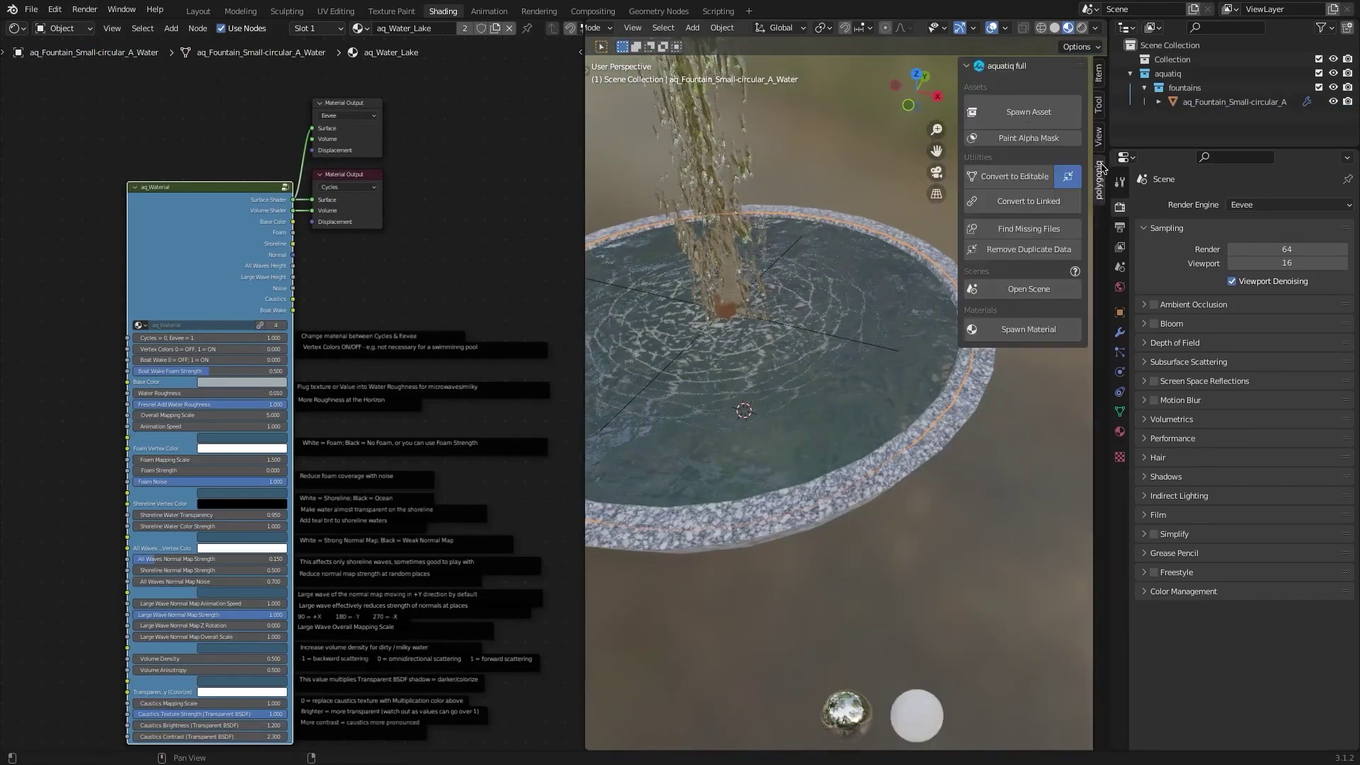
Spawn the Aquatiq Ocean water material onto the pool.
left_click(1029, 329)
left_click(1052, 549)
left_click(792, 609)
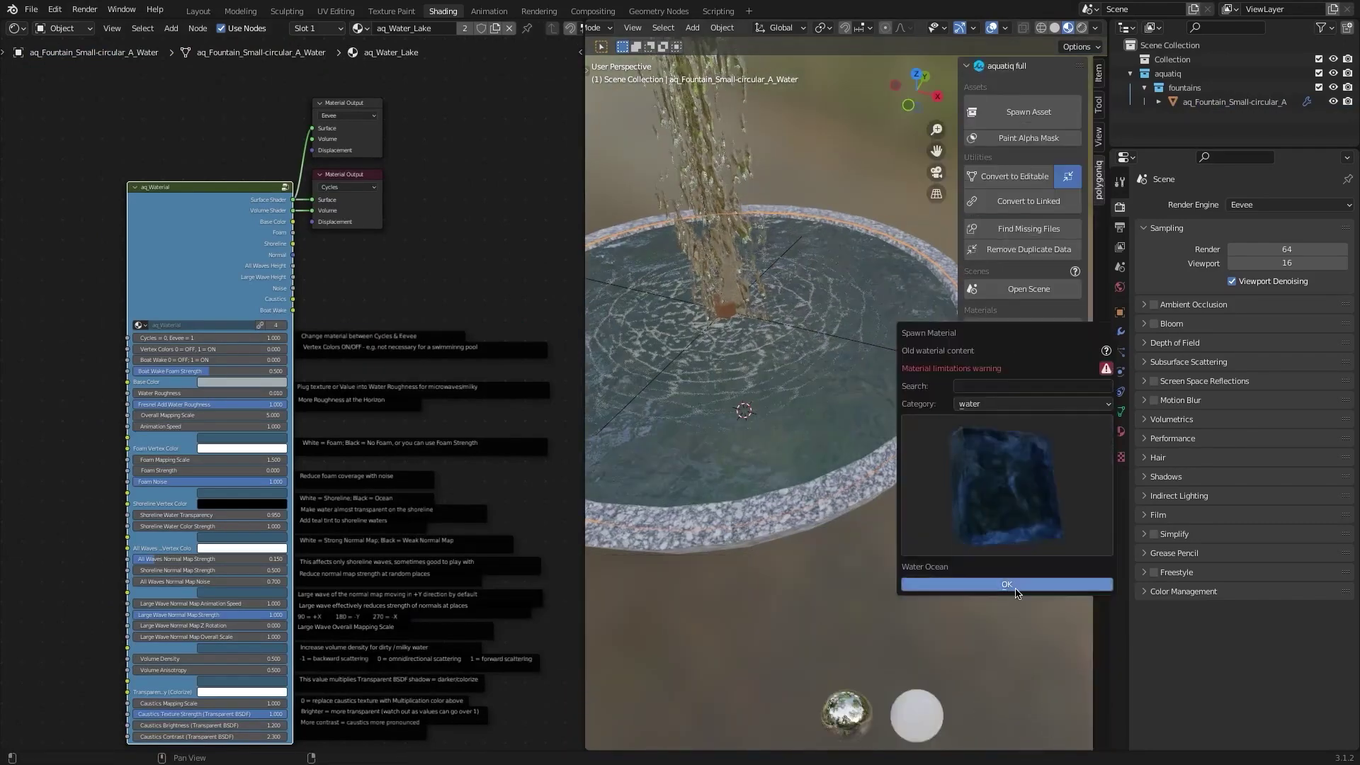
left_click(1006, 582)
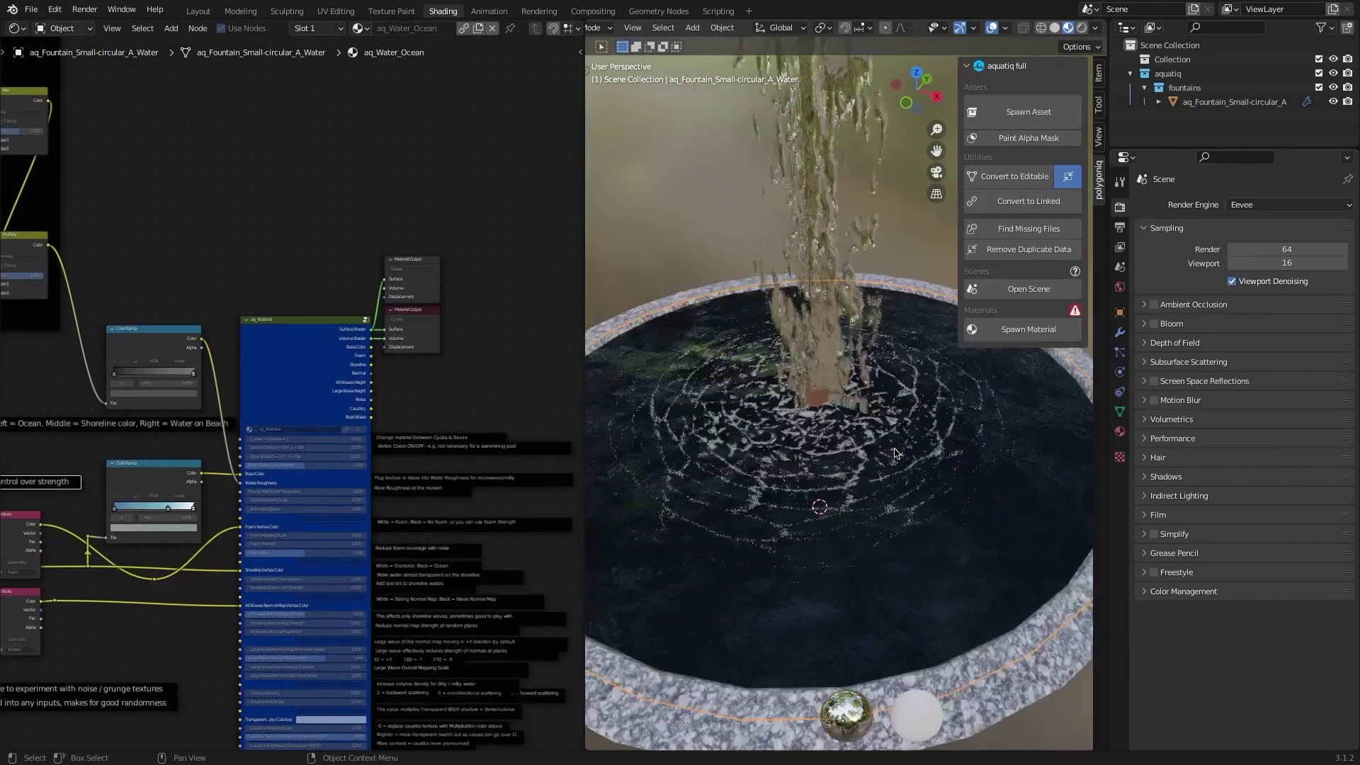
Replace it with the Aquatiq Fountain water material.
left_click(1028, 328)
left_click(1070, 495)
left_click(640, 615)
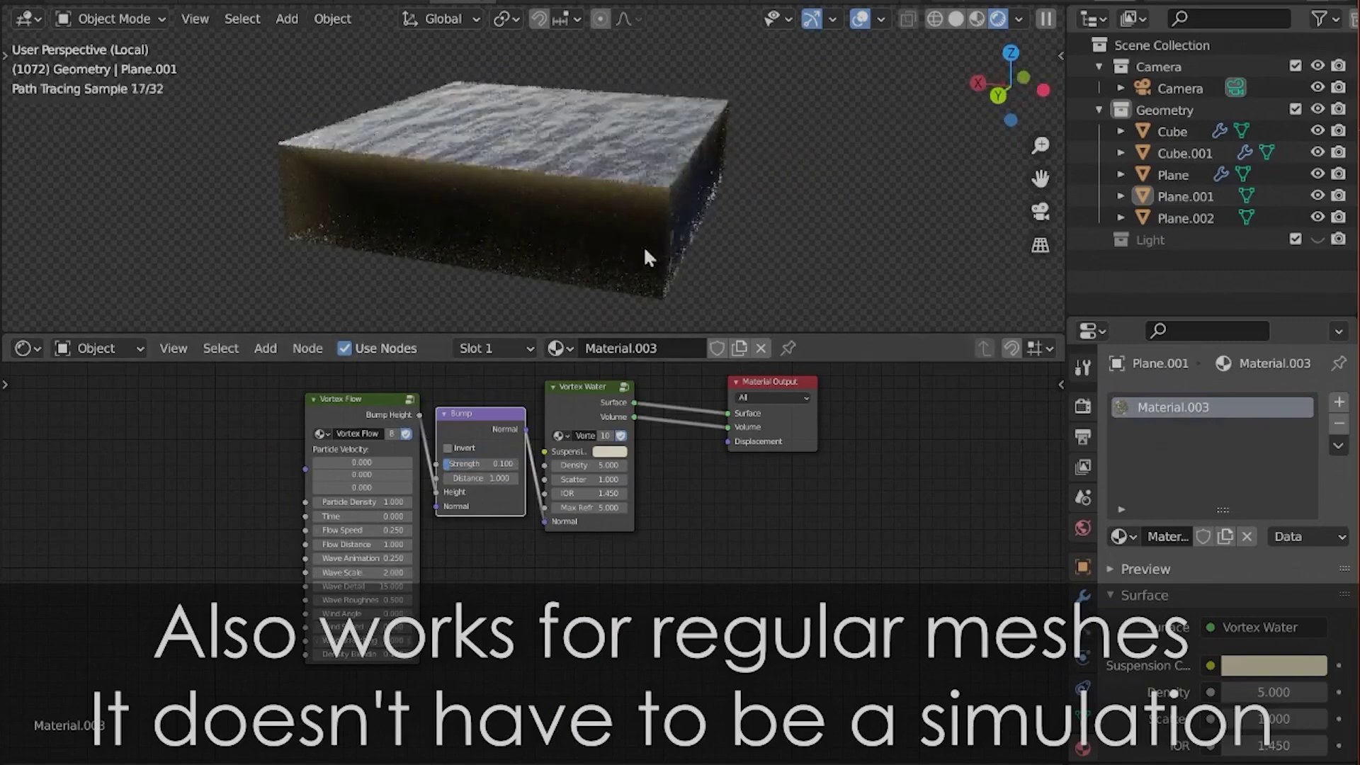
Orbit around the Vortex Water box to view it from a new angle.
middle_click_drag(646, 258, 524, 286)
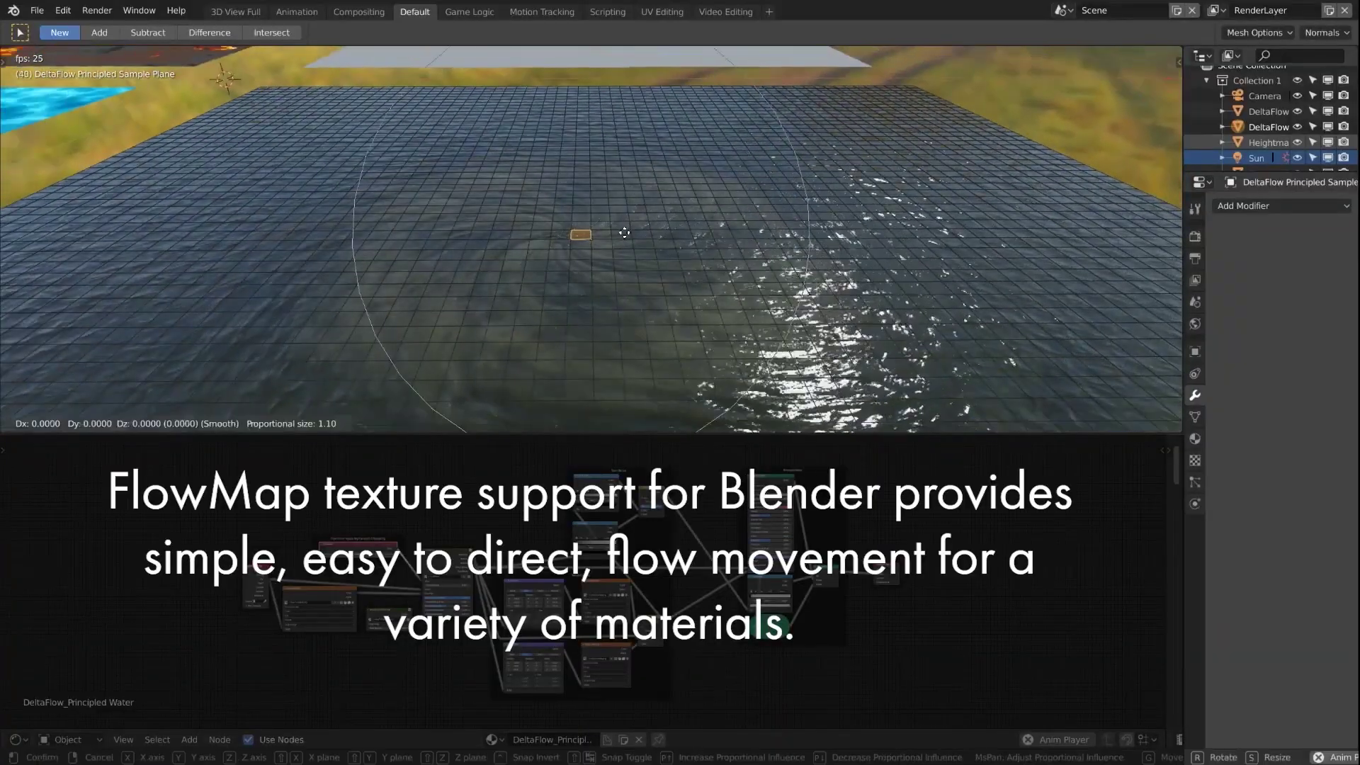
Pull the DeltaFlow plane's centre down into a whirlpool and orbit the rendered view.
left_click_drag(626, 244, 626, 280)
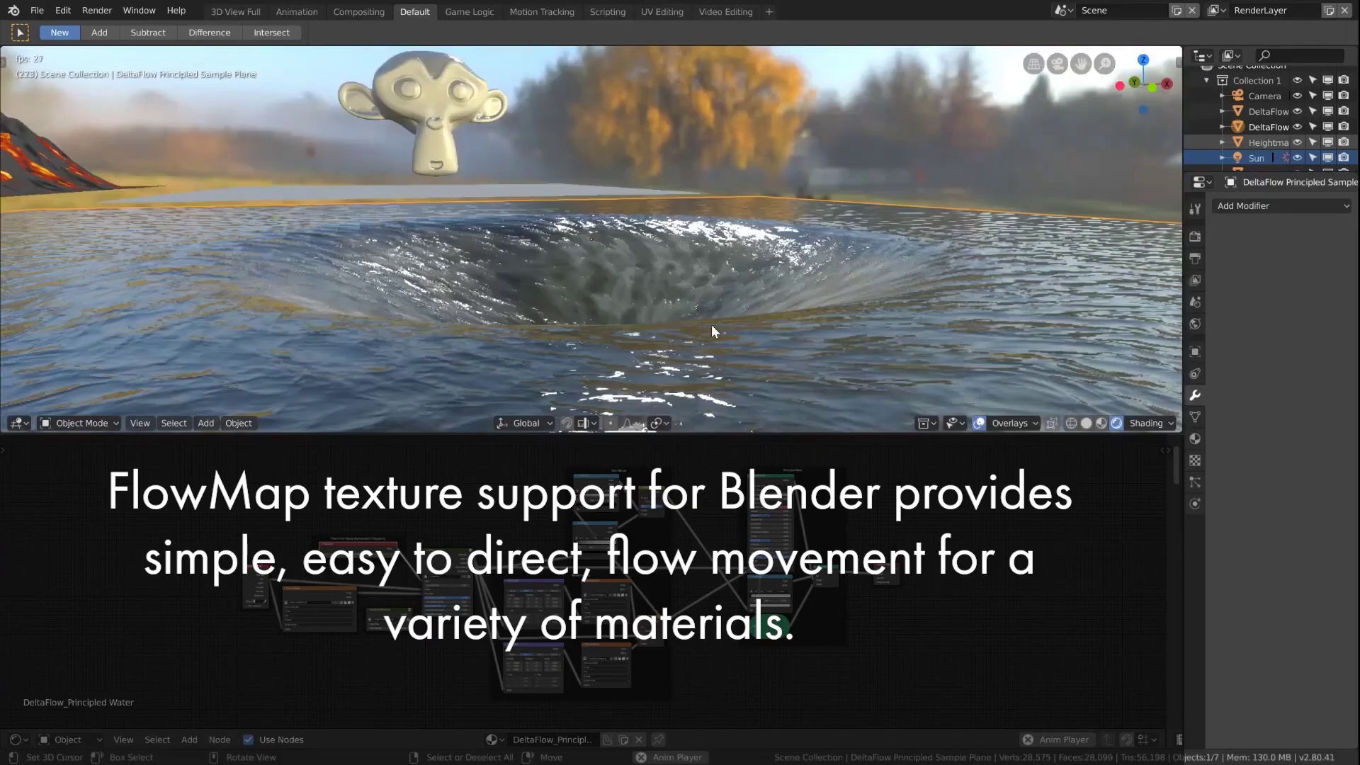
middle_click_drag(707, 317, 669, 319)
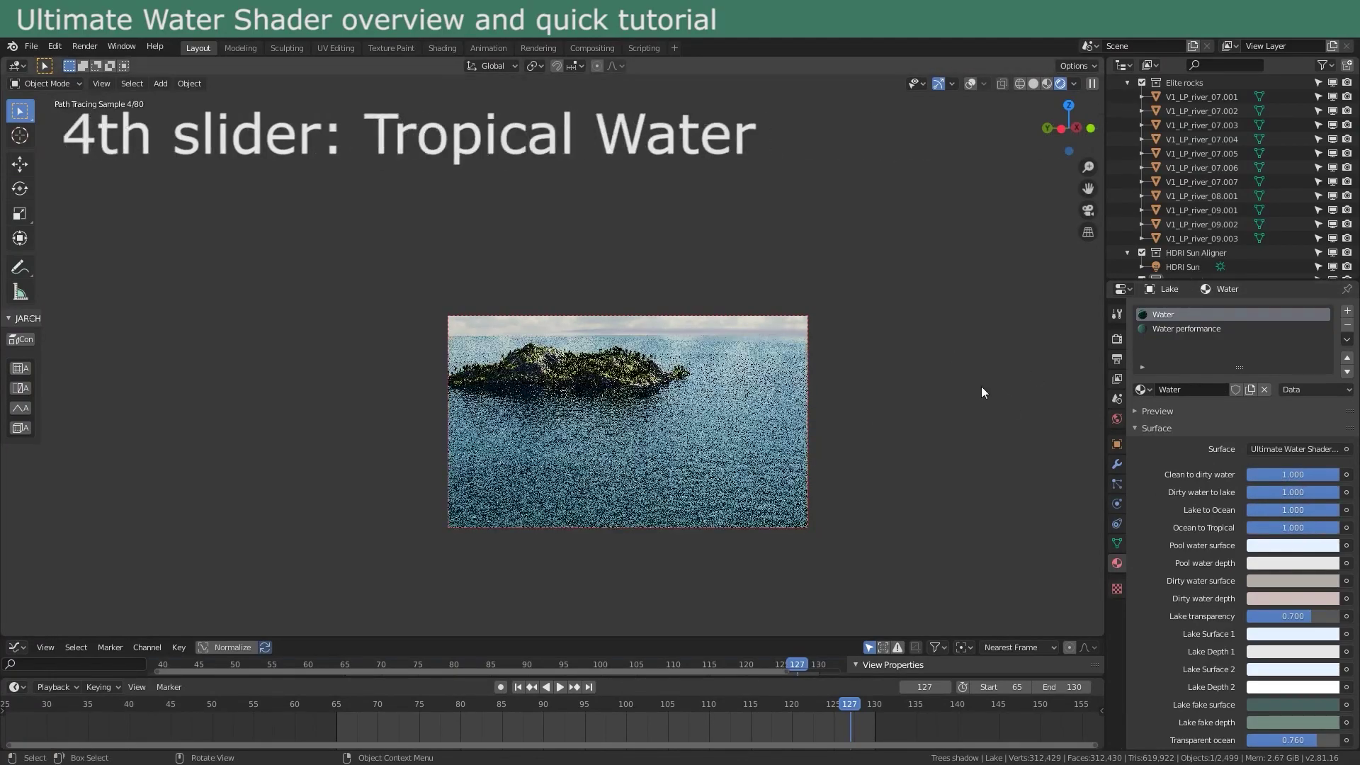
Give the ocean water unusual colours with the Ultimate Water Shader sliders.
scroll(1167, 440, "down", 5)
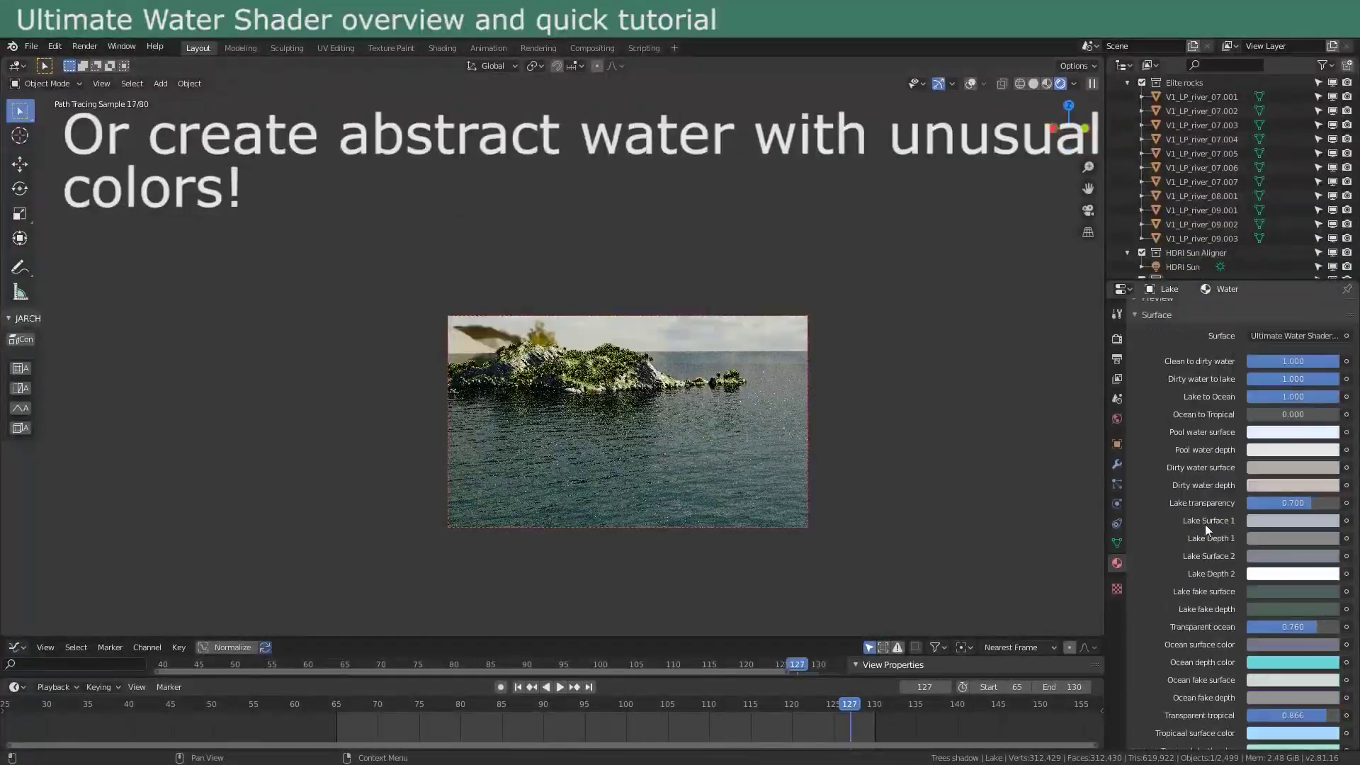
left_click(1265, 563)
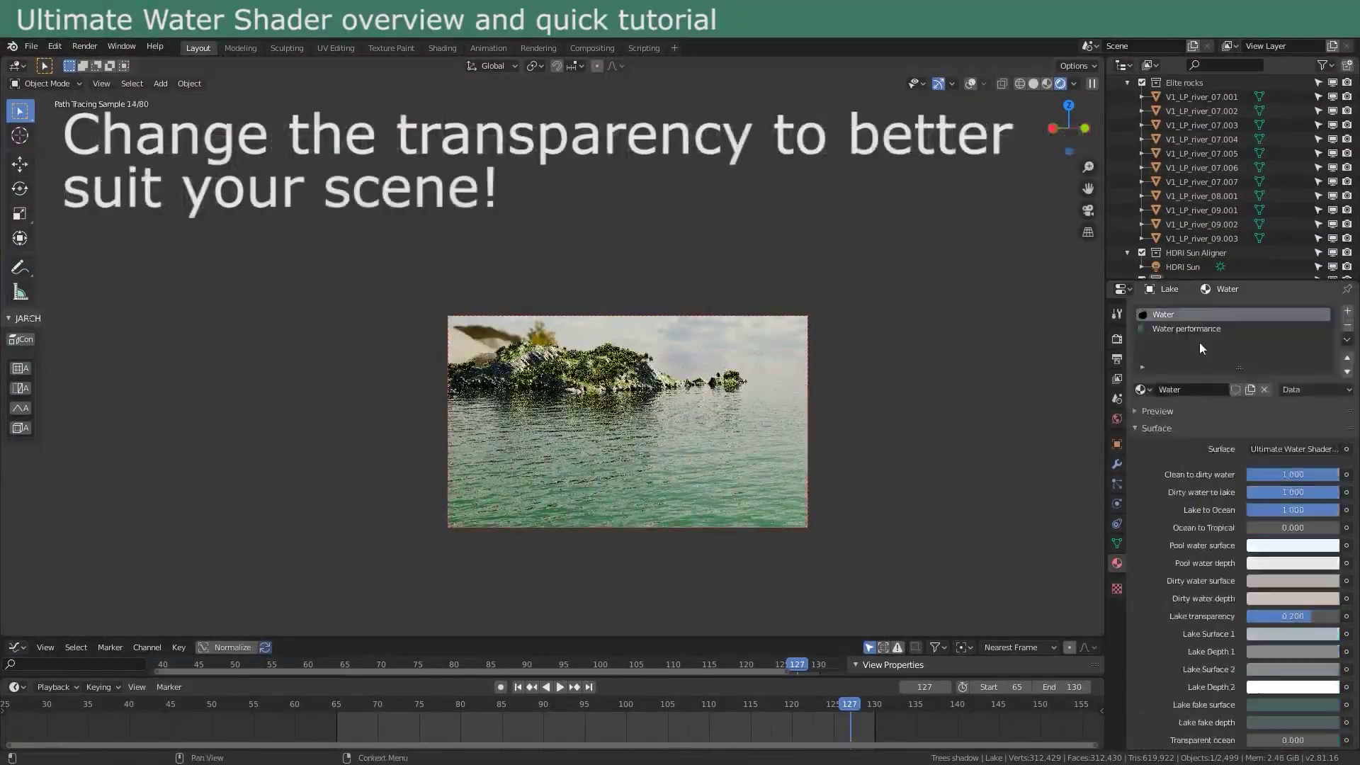
scroll(1200, 342, "down", 5)
middle_click_drag(665, 516, 659, 434)
Set displacement to Displacement Only, raise the wave Scale, and enlarge the node editor.
left_click(1274, 678)
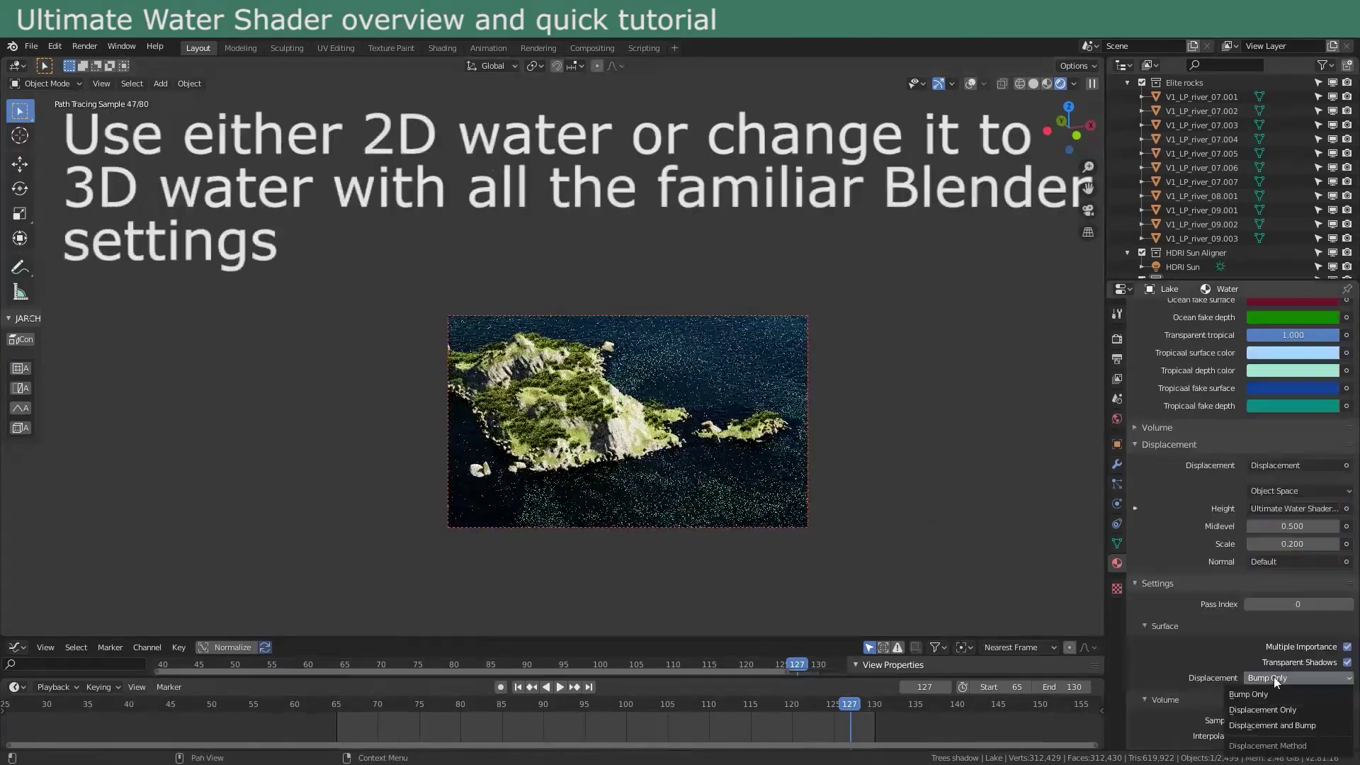
left_click(1274, 709)
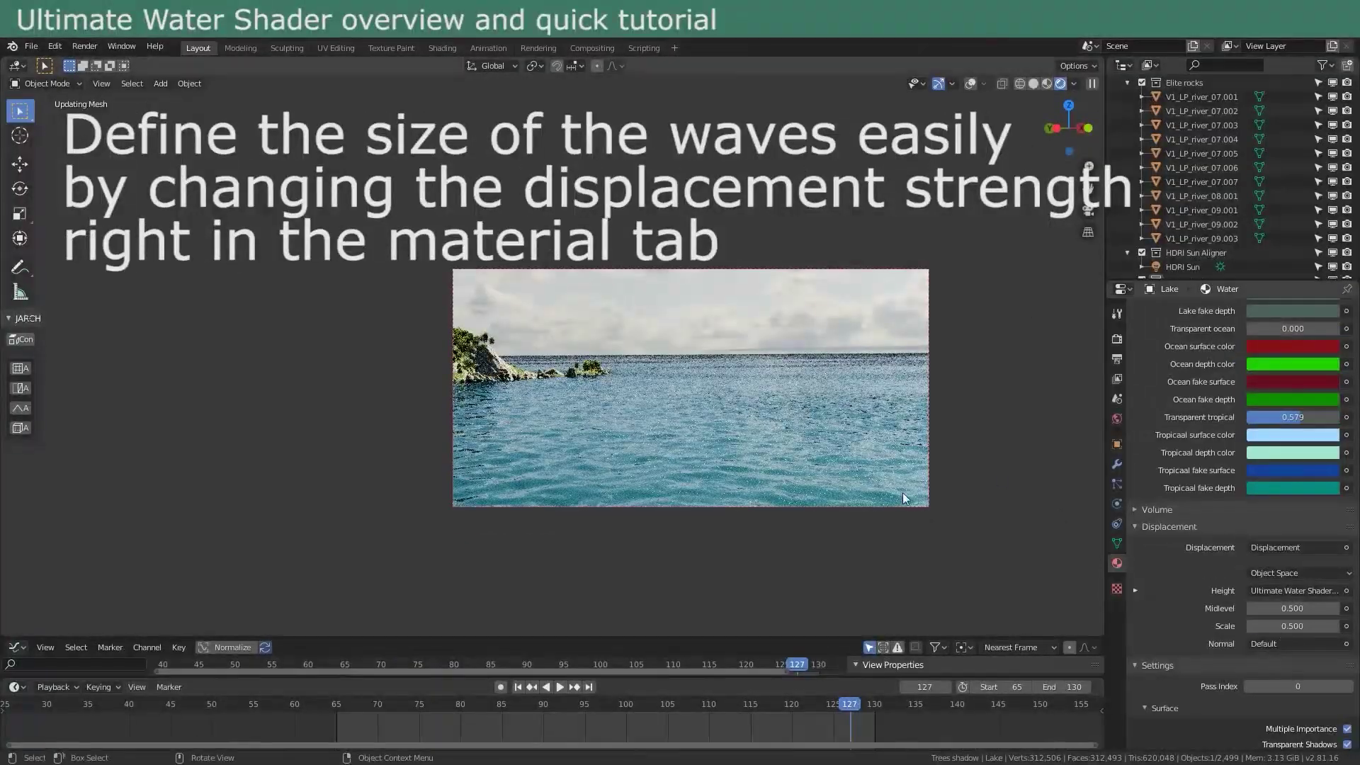
middle_click_drag(902, 492, 814, 544)
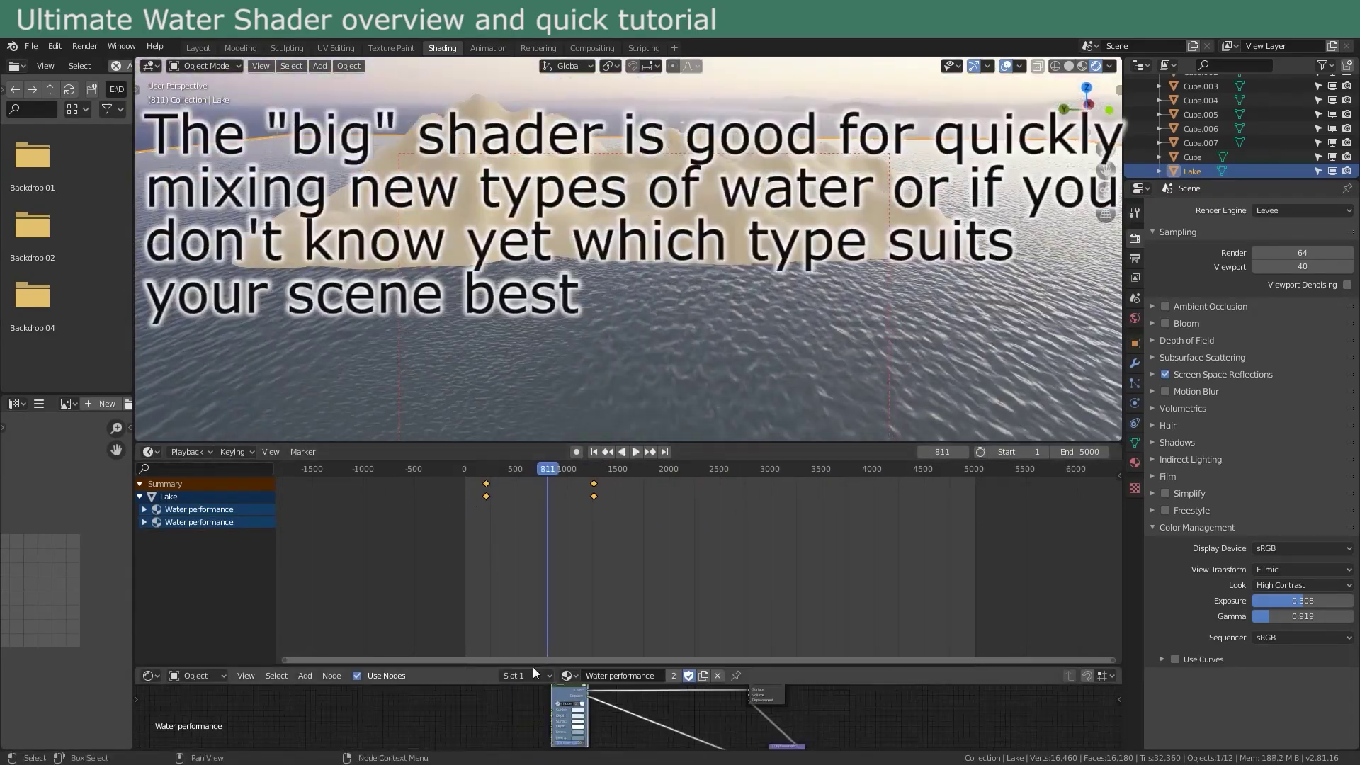
left_click_drag(533, 666, 575, 531)
middle_click_drag(589, 552, 591, 563)
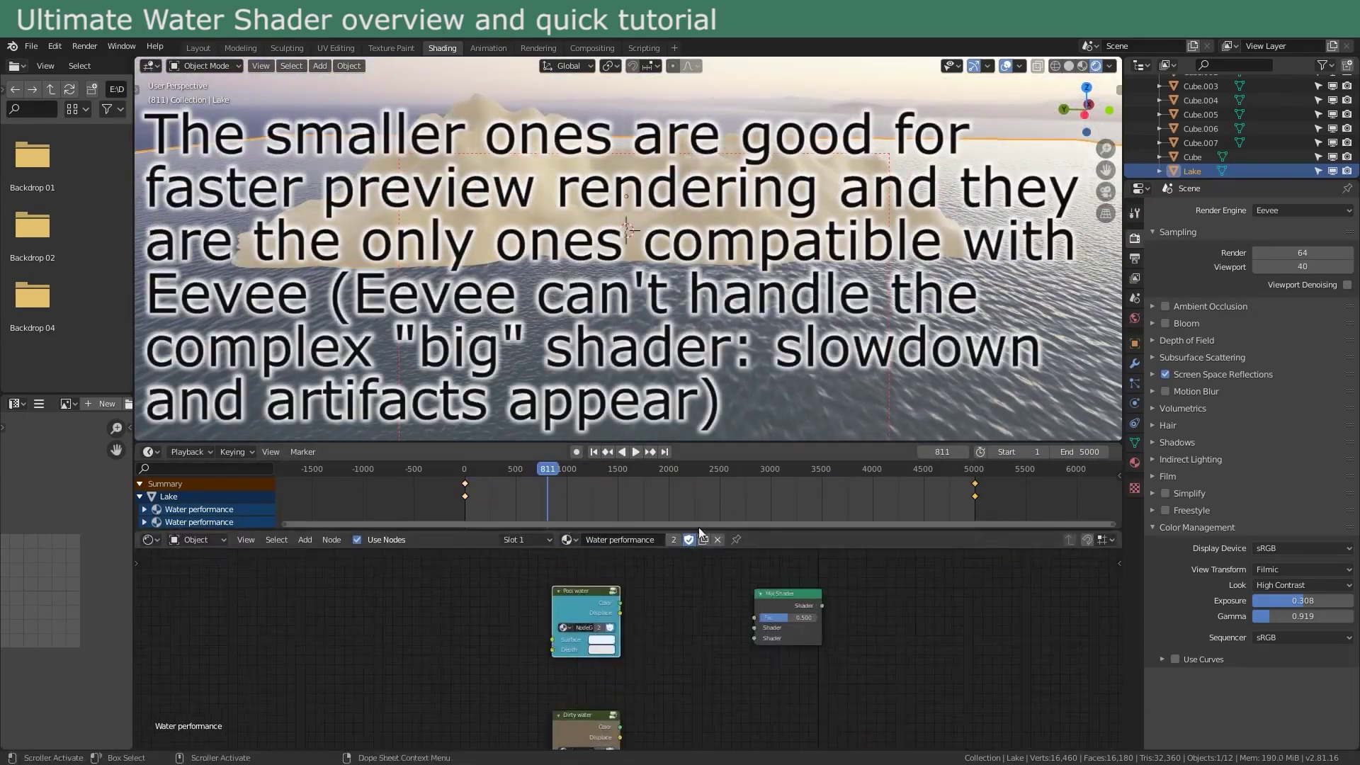